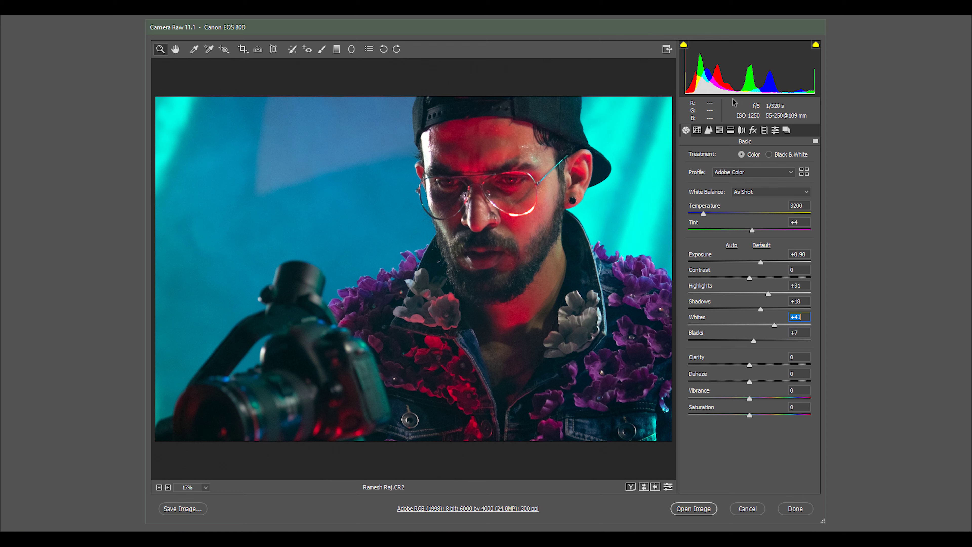
Shape the RGB point curve with a shadow point at input 49, output 40, and a slightly raised highlight point.
click(696, 130)
drag(706, 308, 710, 313)
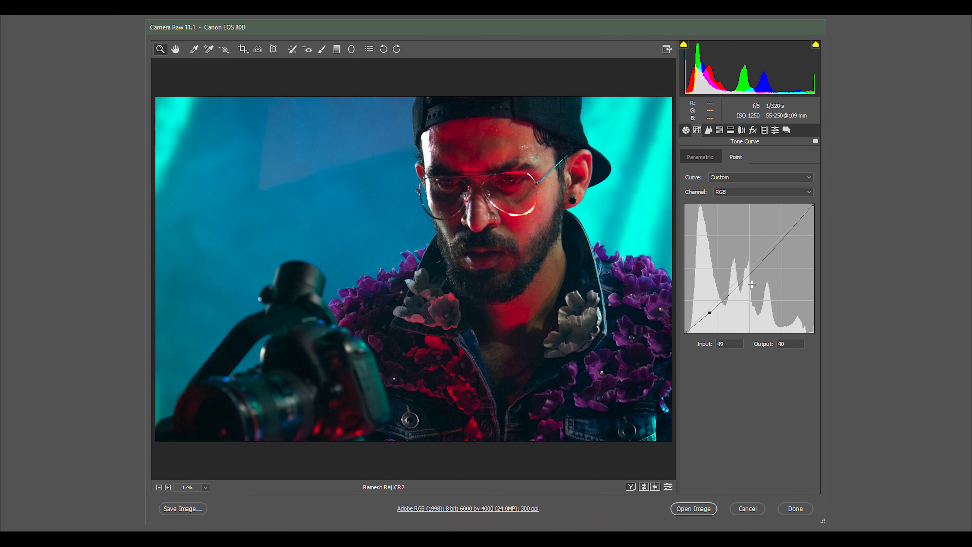
drag(776, 251, 775, 246)
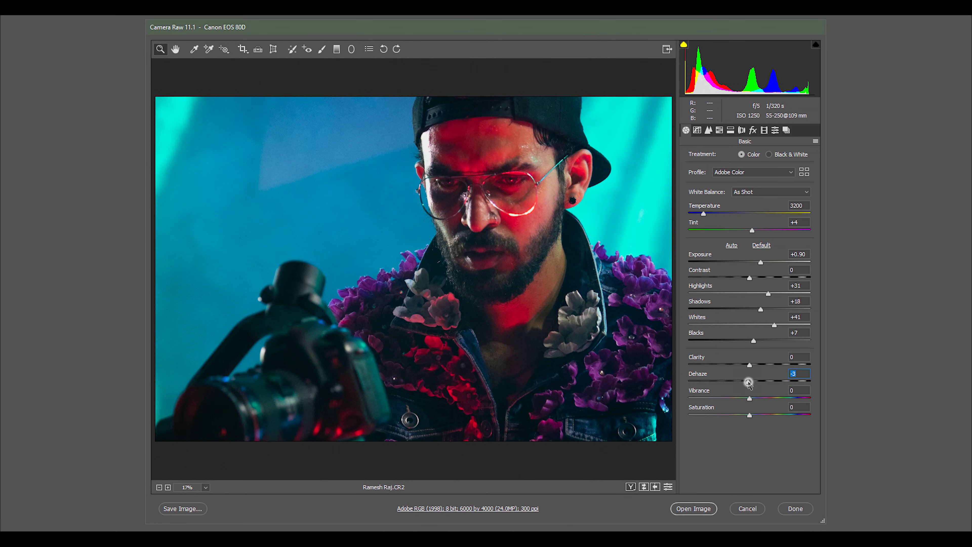
Set Dehaze to -7 and Tint to +12, keeping the Temperature at 3200.
drag(748, 382, 746, 382)
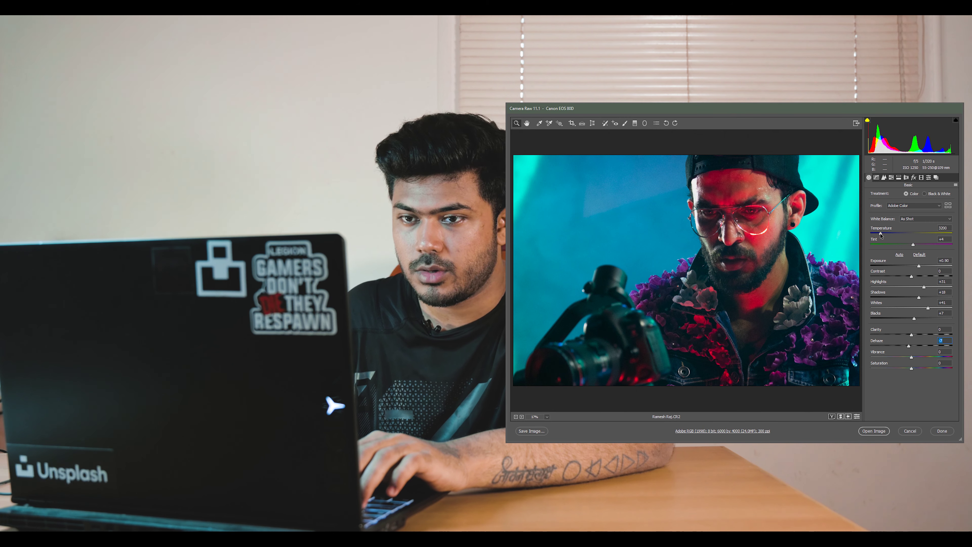
drag(913, 244, 919, 245)
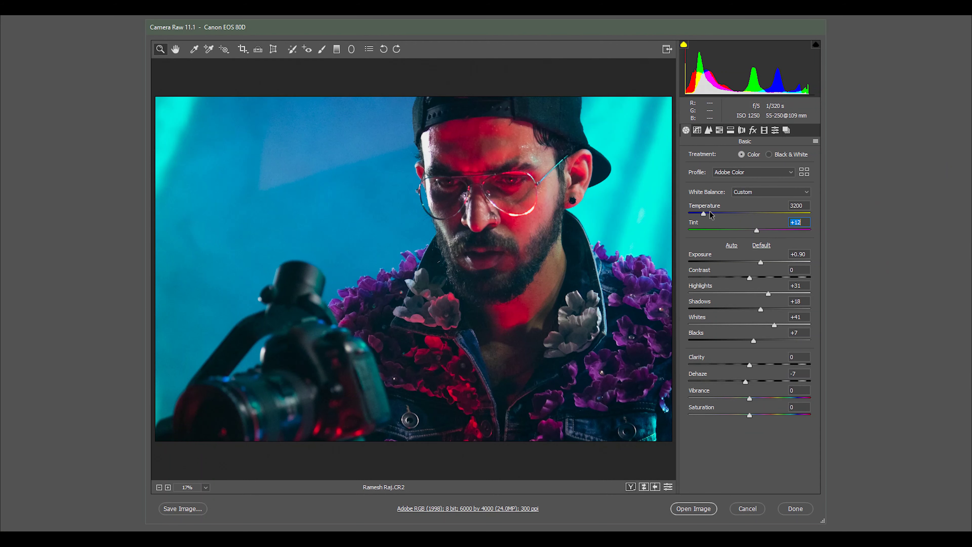
mouse_move(701, 213)
mouse_down()
mouse_move(711, 214)
mouse_move(703, 215)
mouse_up()
Sharpen the portrait with an Amount of 75 and a Masking of 70.
click(708, 130)
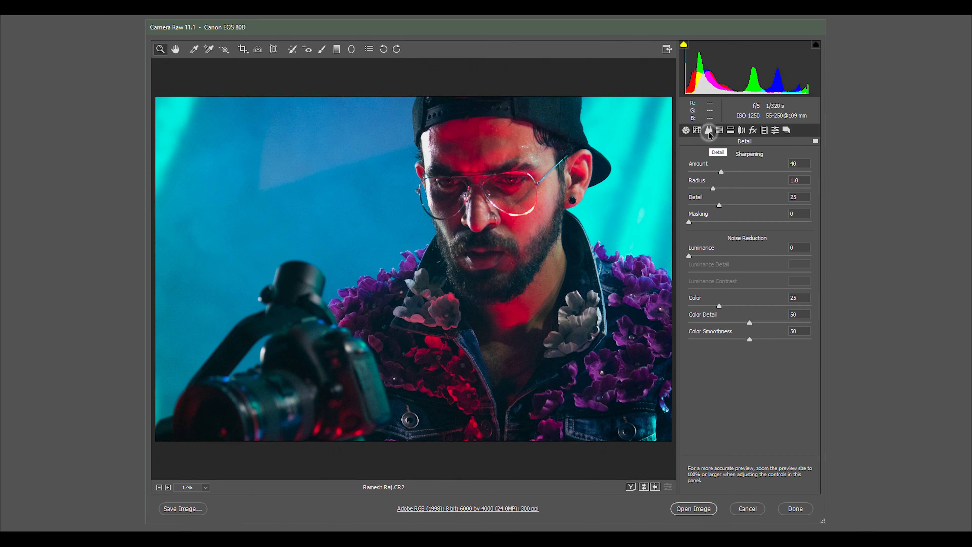
drag(722, 172, 745, 172)
key(alt)
drag(688, 222, 775, 221)
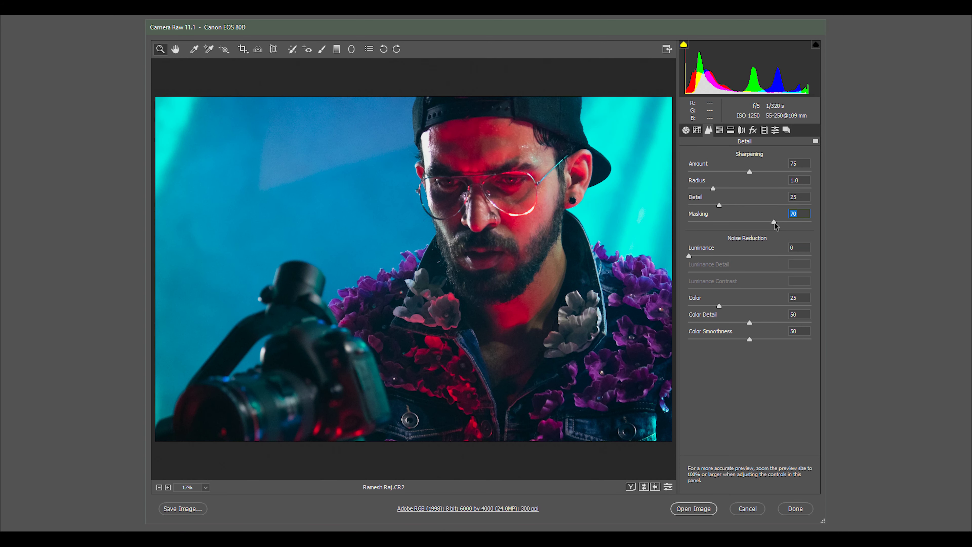
Raise the Luminance noise reduction moderately, checking the face and background at 50% magnification.
click(425, 197)
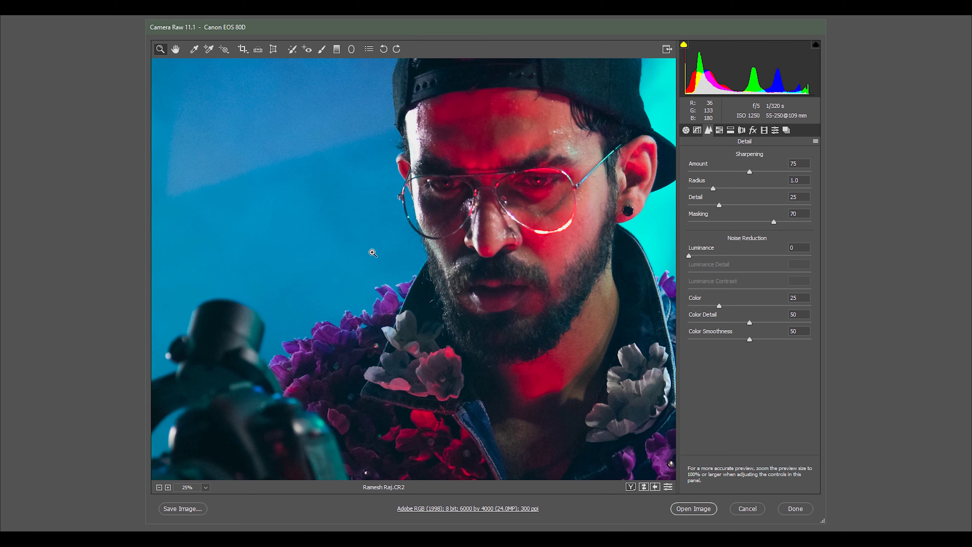
click(371, 247)
click(423, 295)
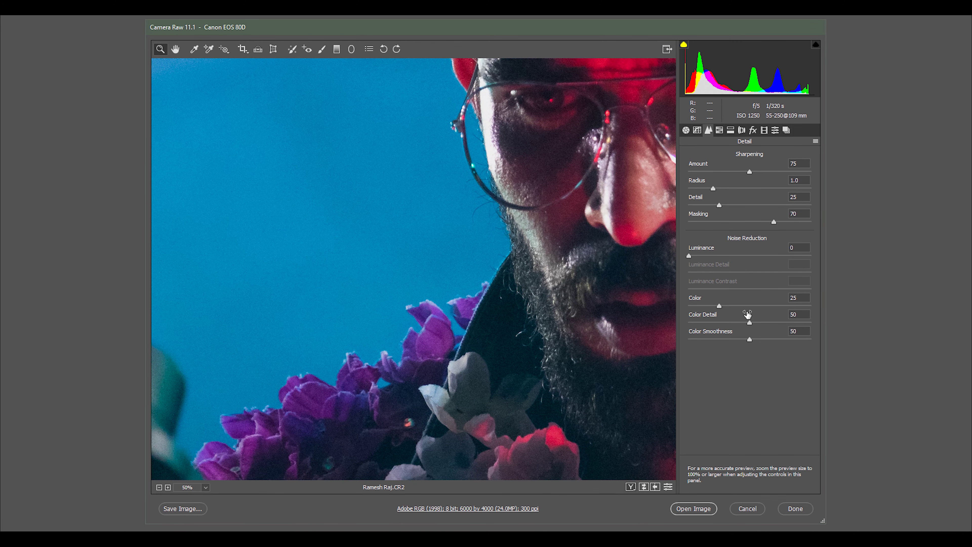
click(710, 255)
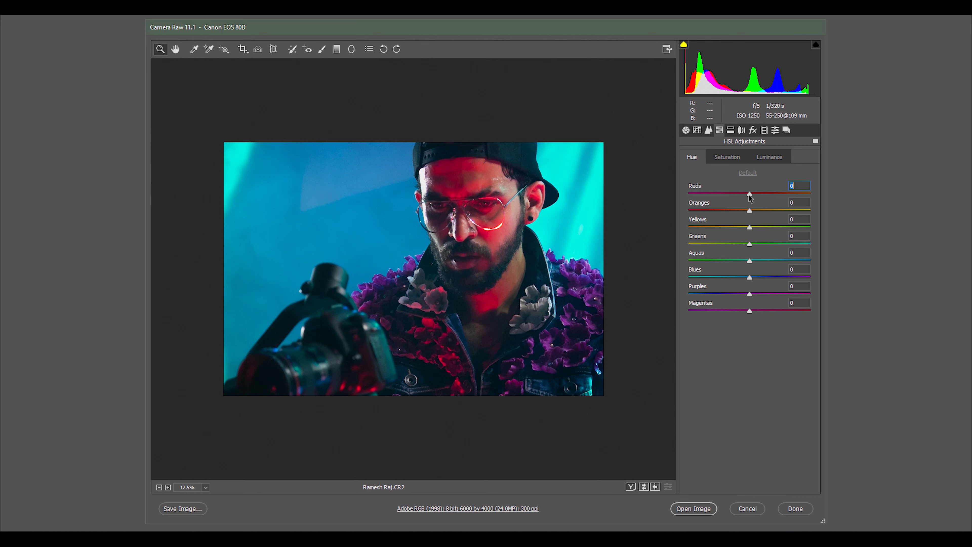
Set the HSL hue of Reds to +18 and Oranges to +13, and show the HSL luminance adjustments.
drag(749, 193, 757, 193)
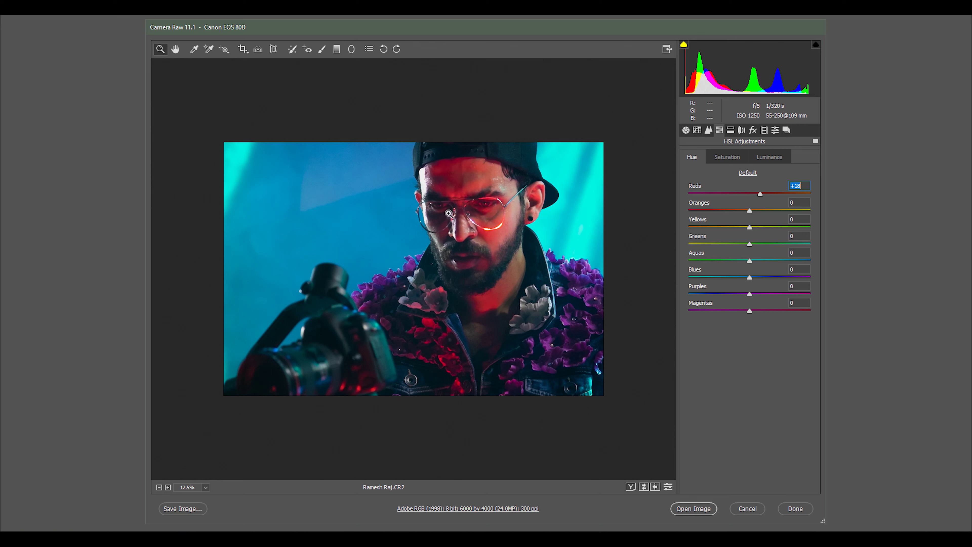
drag(749, 212, 758, 212)
drag(749, 279, 775, 263)
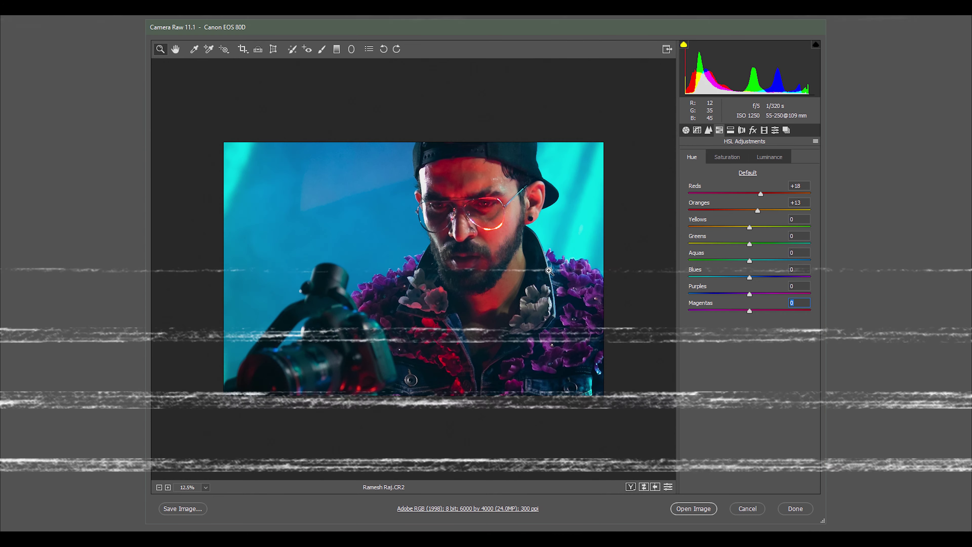
click(769, 157)
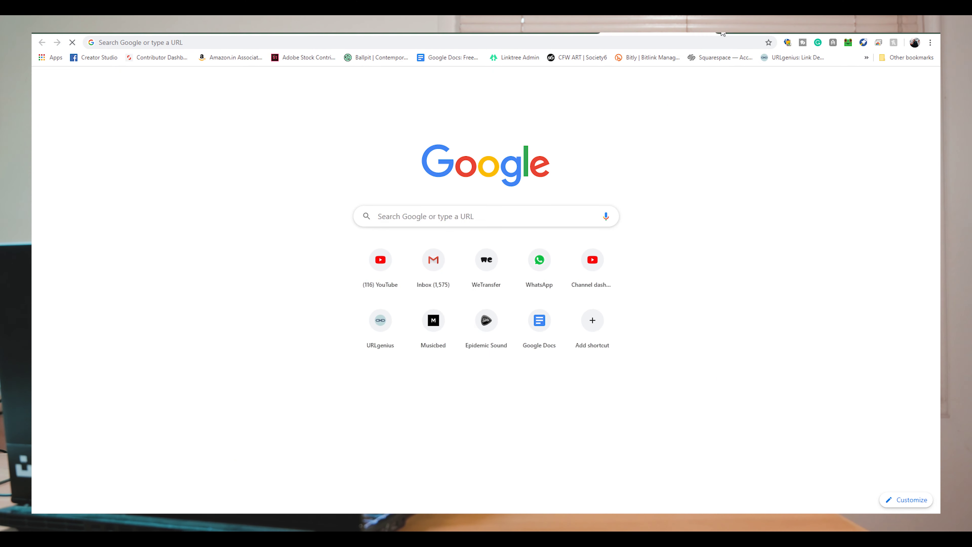
Switch to Chrome, search Google for "anamorphic flares" and show the image results.
click(697, 40)
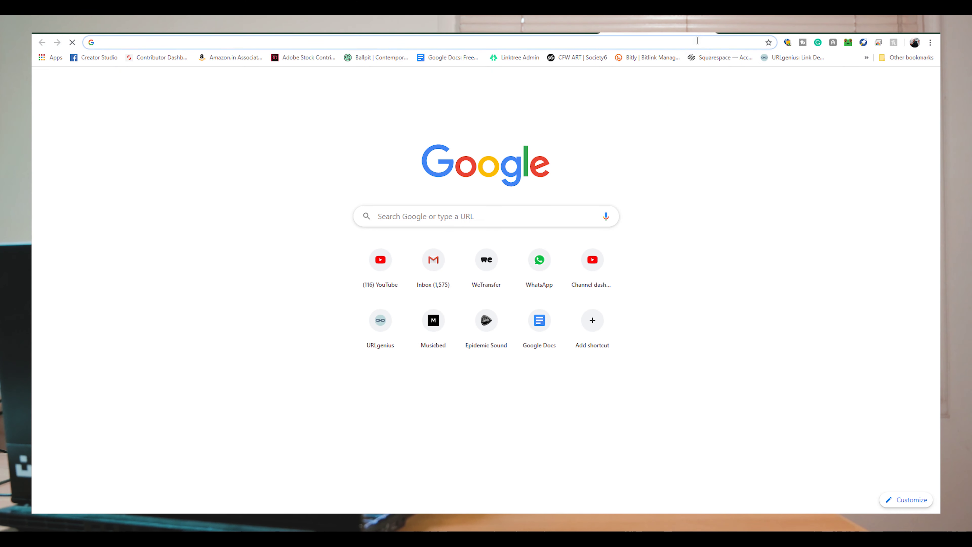
text(anamo)
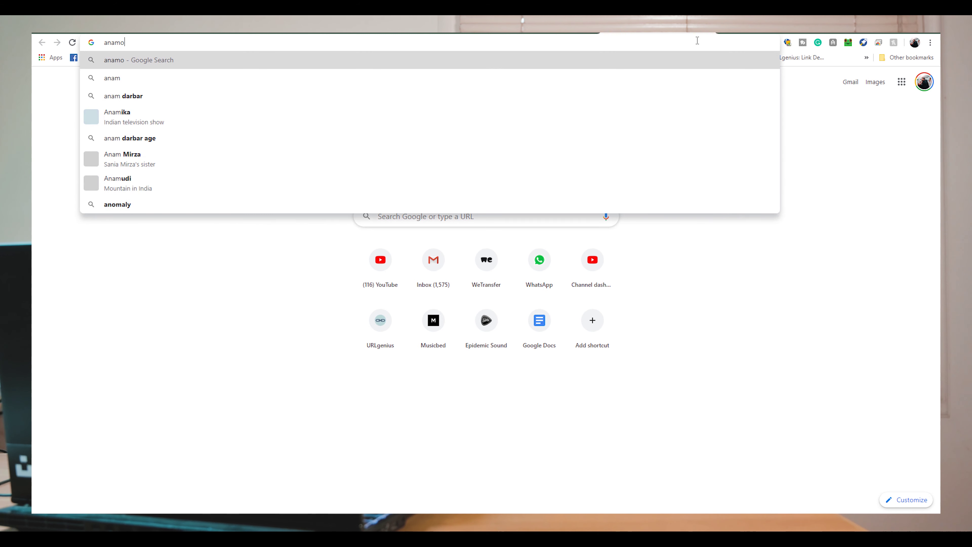
text(rphi)
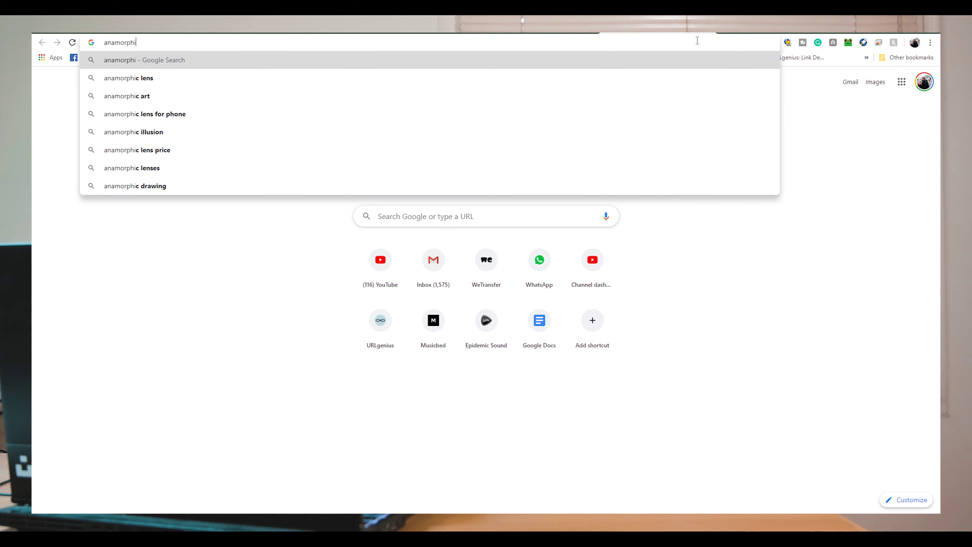
text(c flares)
key(Return)
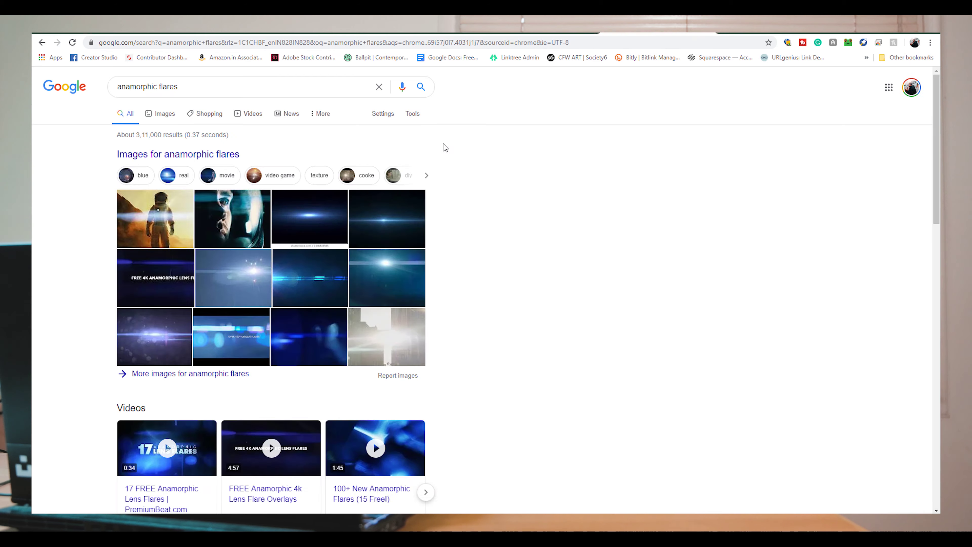
click(153, 109)
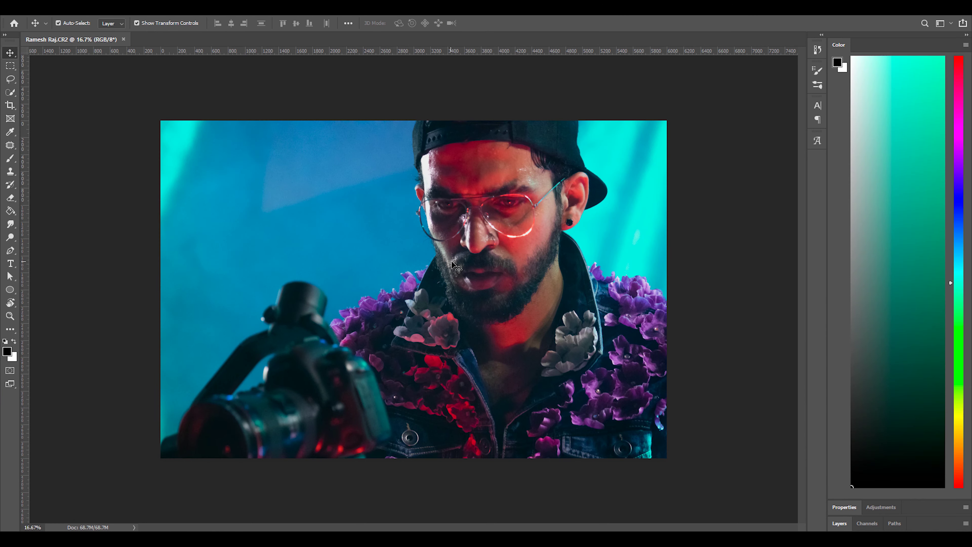
Switch to Photoshop, paste the copied lens flare onto the portrait as a new layer and set its blend mode to Screen.
key(ctrl+v)
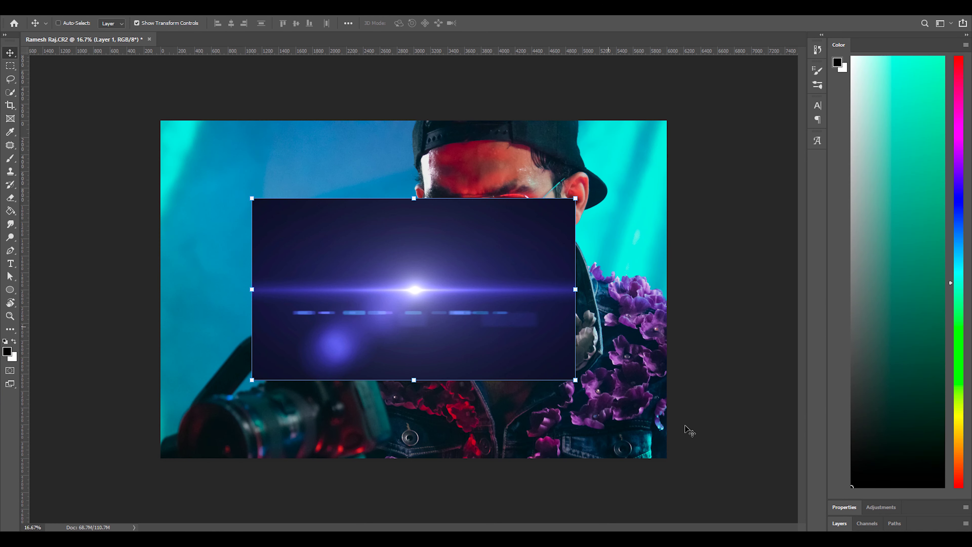
click(839, 523)
click(862, 299)
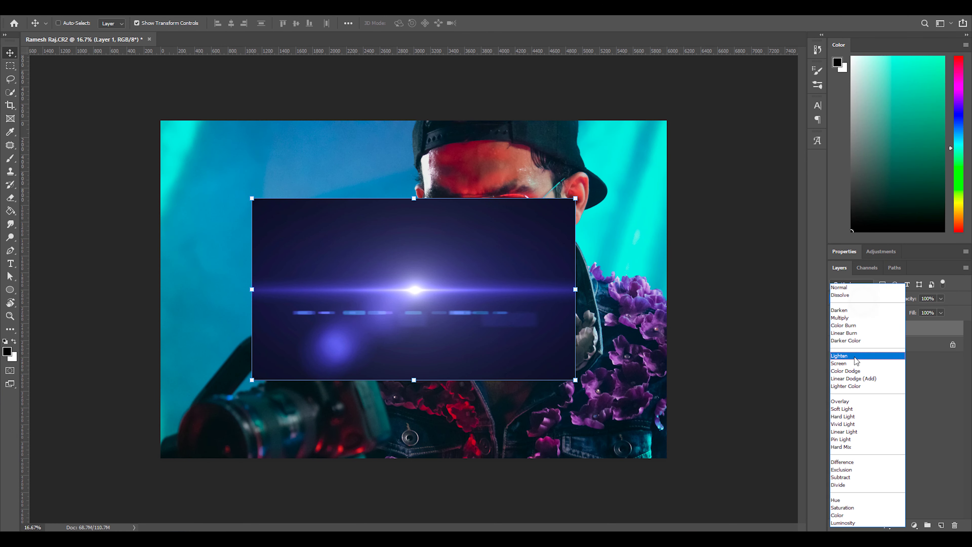
click(855, 359)
Place the flare layer, scaled to 183.90%, so its bright centre sits at the photo's right edge beside the face.
drag(446, 283, 707, 211)
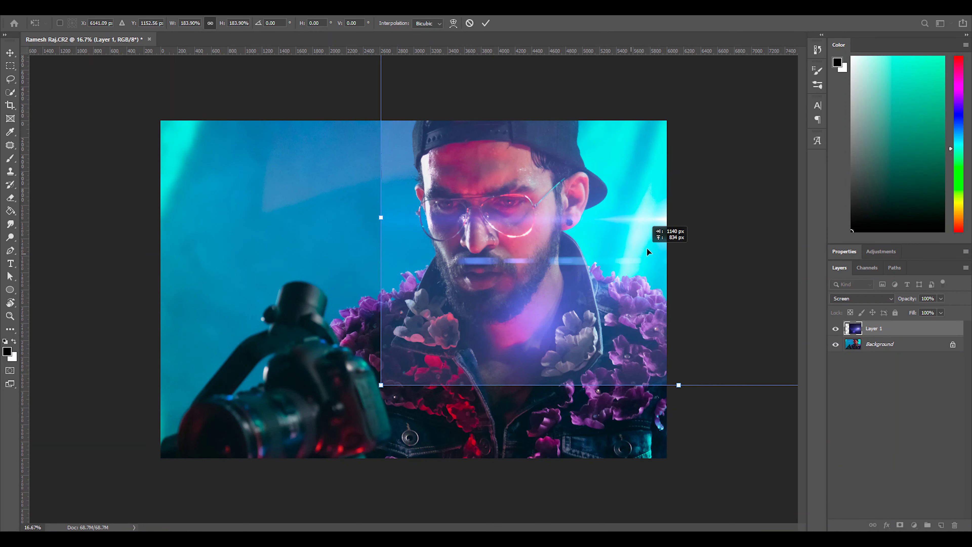
drag(646, 248, 653, 245)
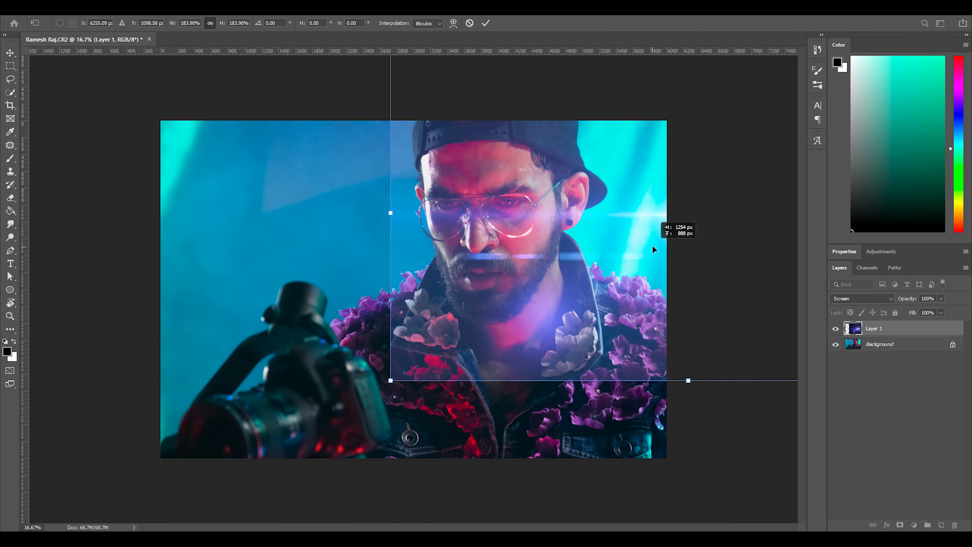
click(485, 23)
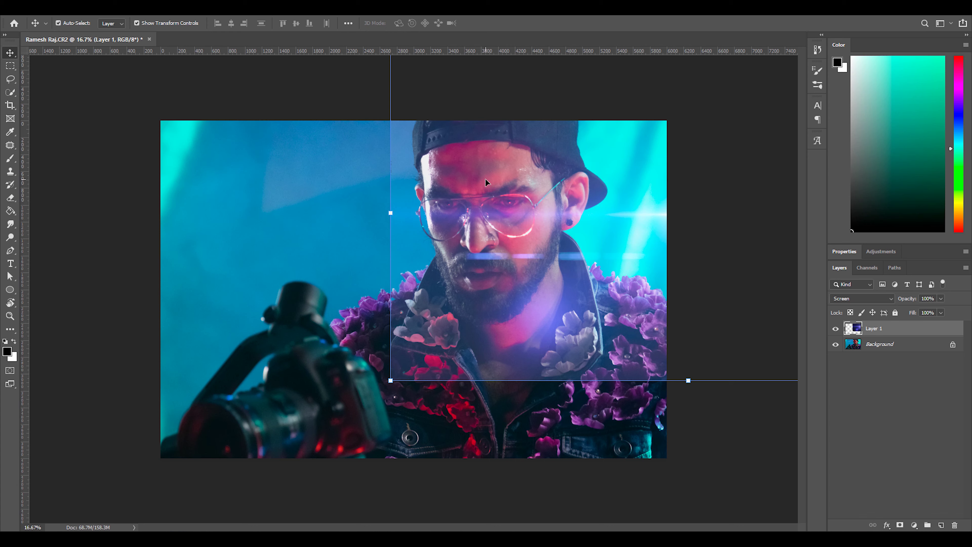
Raise the flare layer's black input level with Levels to hide its background, and prepare the Eraser's brush settings.
key(ctrl+l)
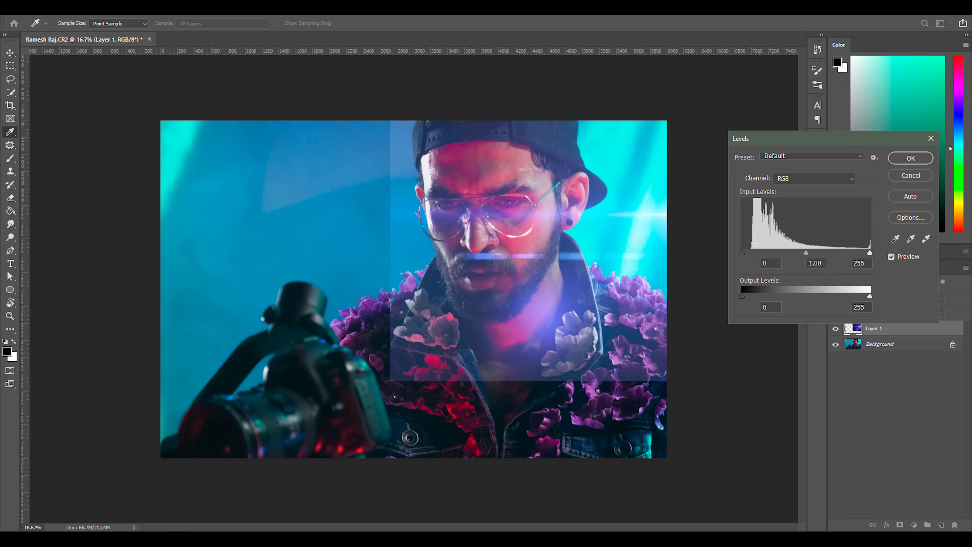
drag(740, 253, 832, 252)
drag(765, 253, 760, 253)
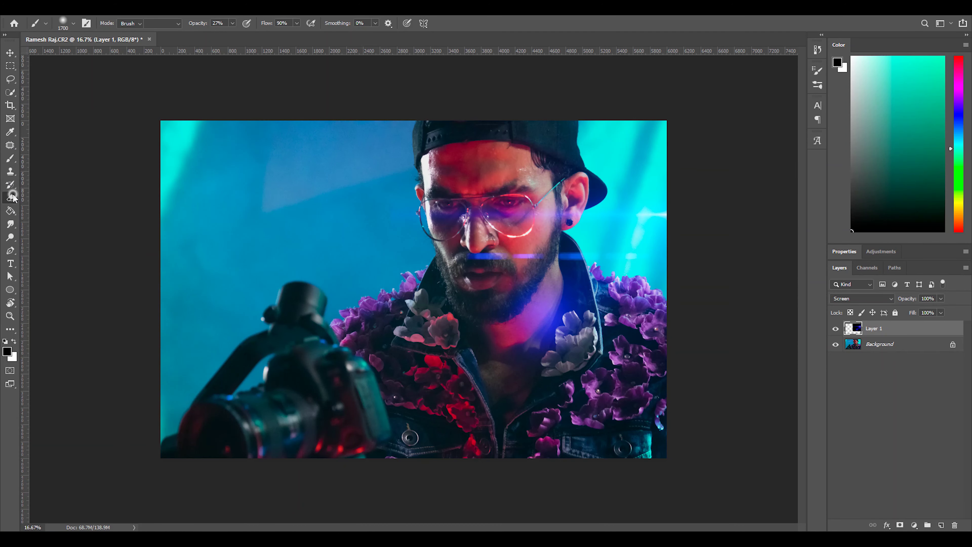
click(12, 198)
click(73, 26)
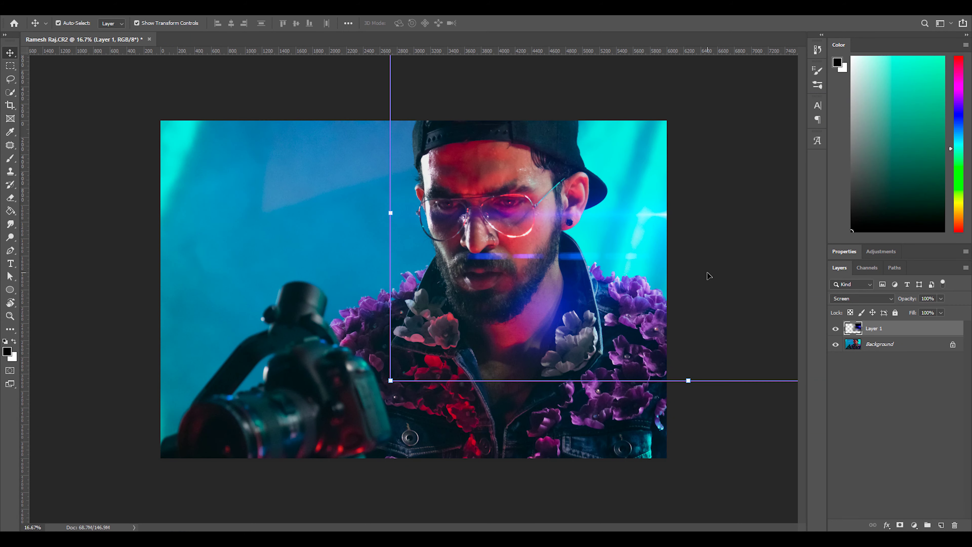
Shift the flare layer's hue to a warm red with Hue/Saturation and reduce its opacity to about 79%.
key(ctrl+u)
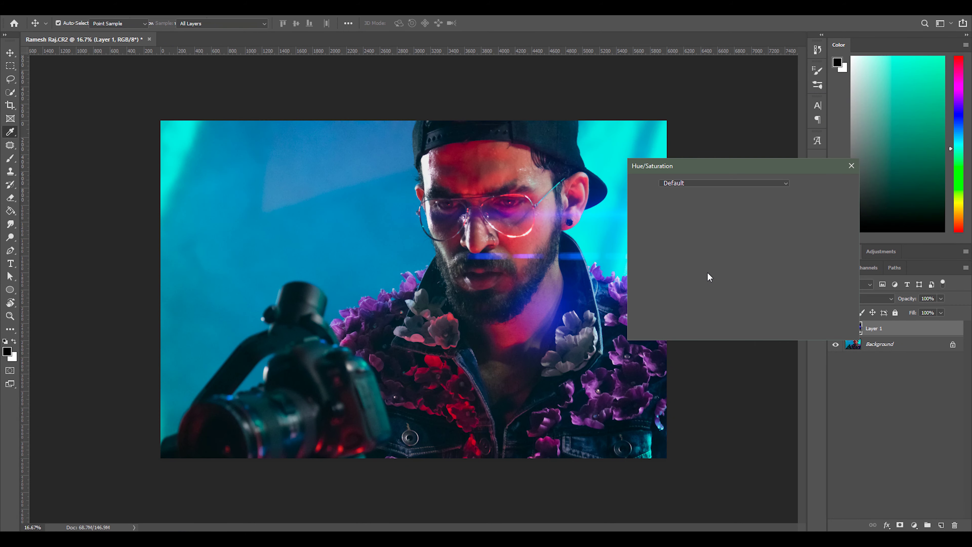
drag(720, 239, 663, 239)
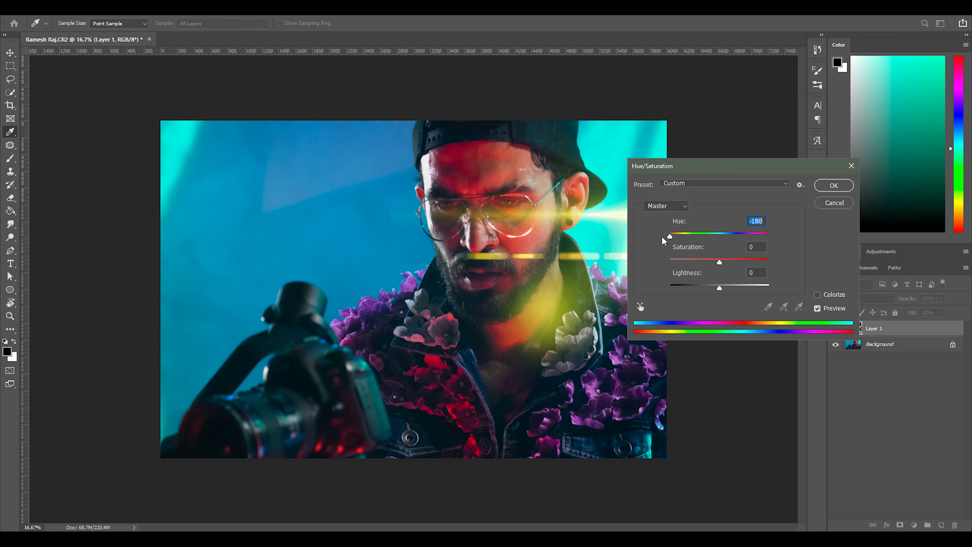
key(Return)
click(941, 298)
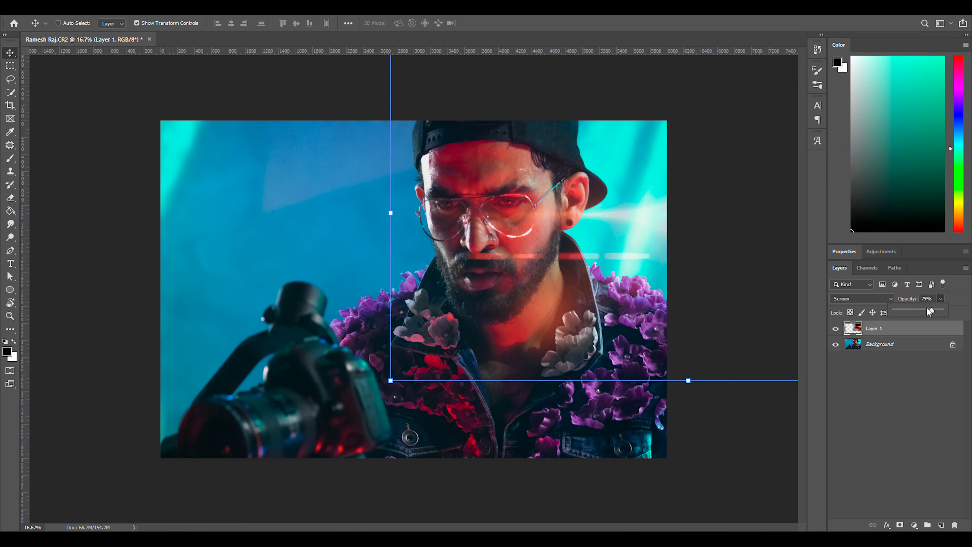
click(915, 409)
scroll(488, 259, down, 1)
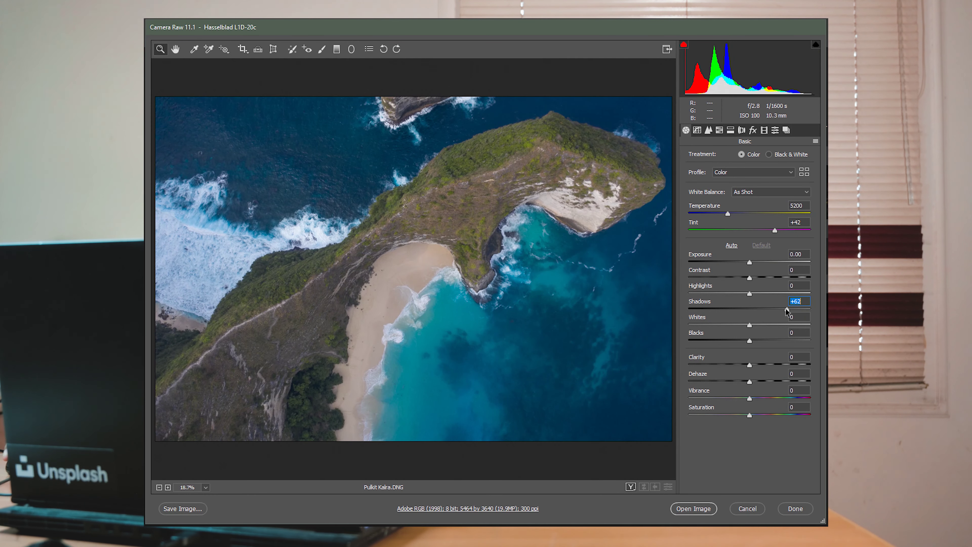
Set the aerial coast photo's Shadows to +60, lower the Blacks and increase the Contrast.
drag(787, 311, 785, 310)
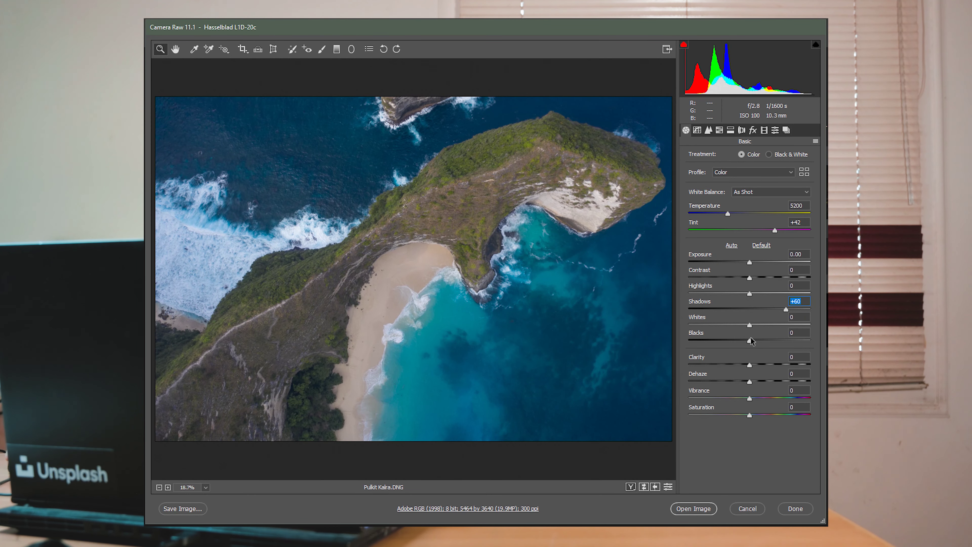
mouse_move(749, 342)
mouse_down()
mouse_move(731, 342)
mouse_move(748, 325)
mouse_up()
drag(731, 341, 725, 340)
drag(749, 278, 765, 278)
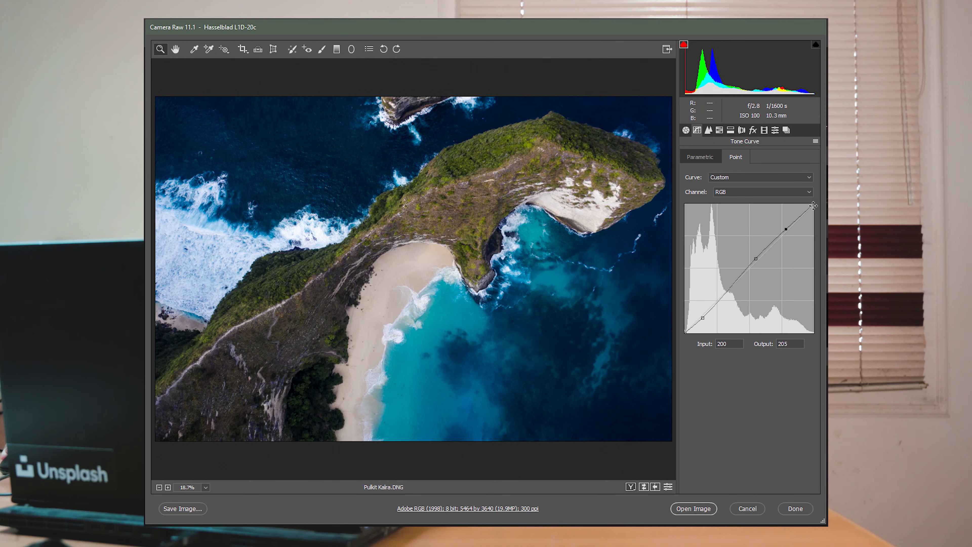
Lower the white end of the RGB tone curve and lift the blacks with a point at input 14, output 17.
click(813, 206)
drag(813, 204, 815, 214)
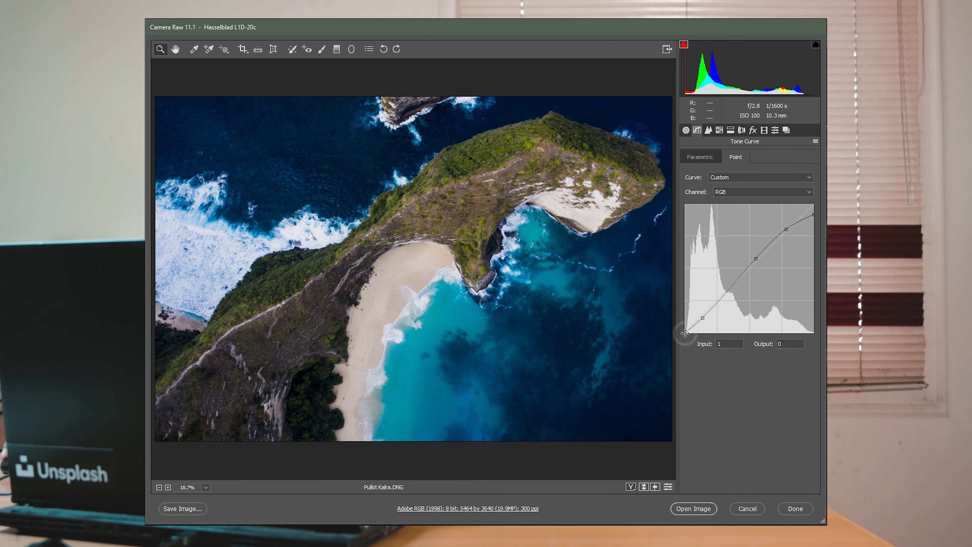
drag(686, 331, 691, 324)
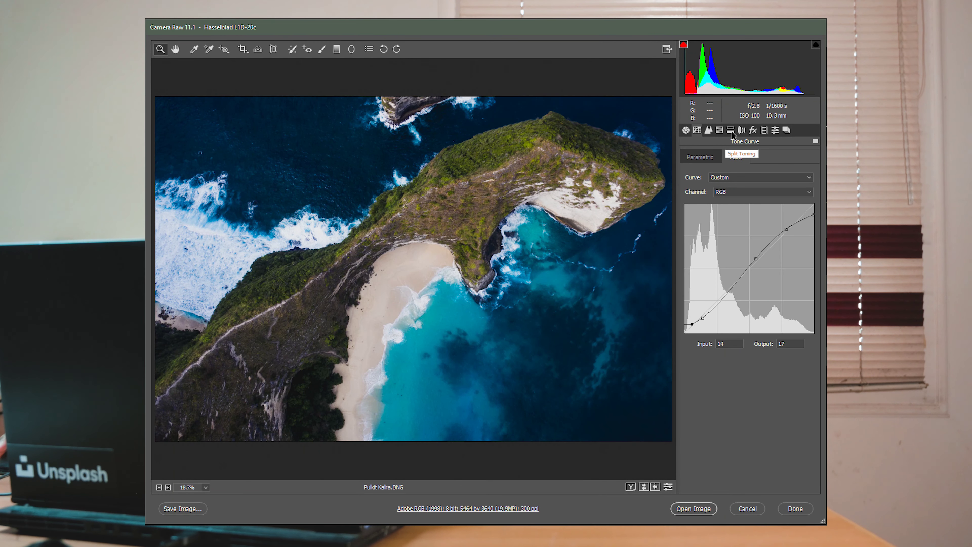
Increase the Shadows saturation in Split Toning for the aerial coast photo.
click(731, 130)
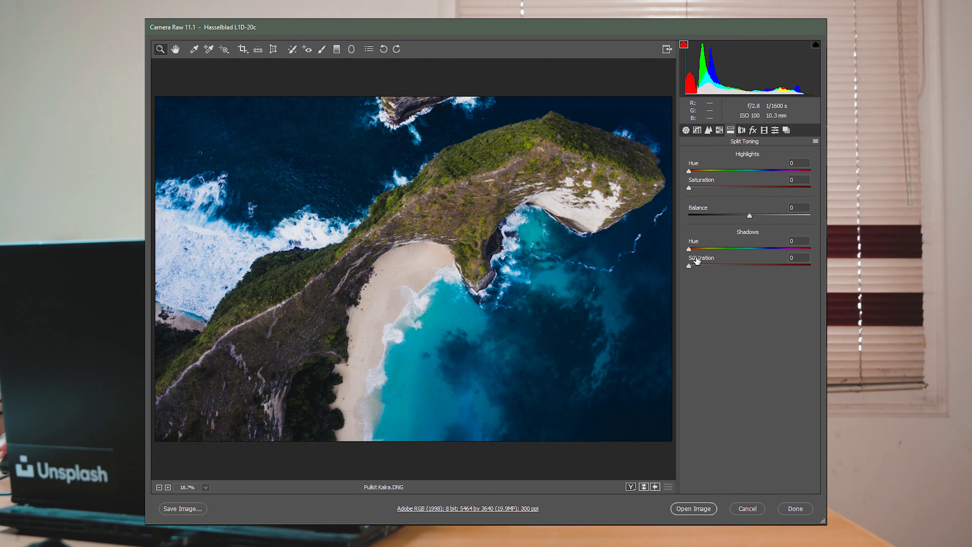
drag(689, 266, 748, 269)
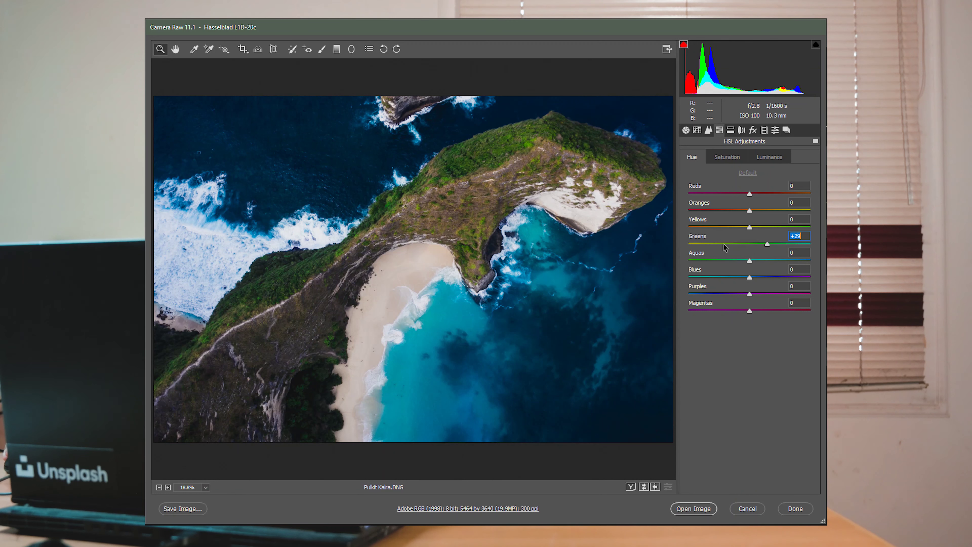
Set the aerial coast photo's Greens hue to -43 and shift the Aquas hue toward green.
click(724, 244)
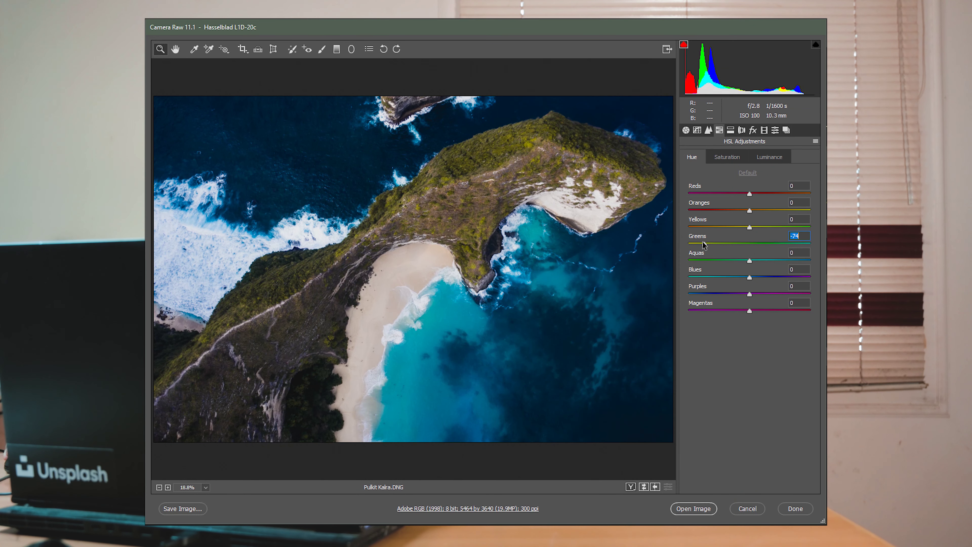
drag(721, 245, 724, 260)
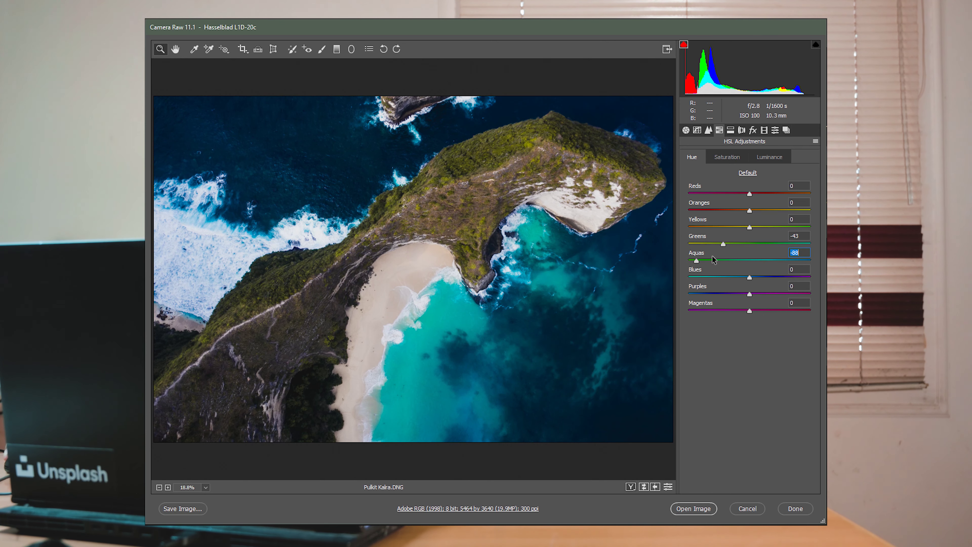
key(Up)
key(Up)
key(Up)
key(Up)
key(Up)
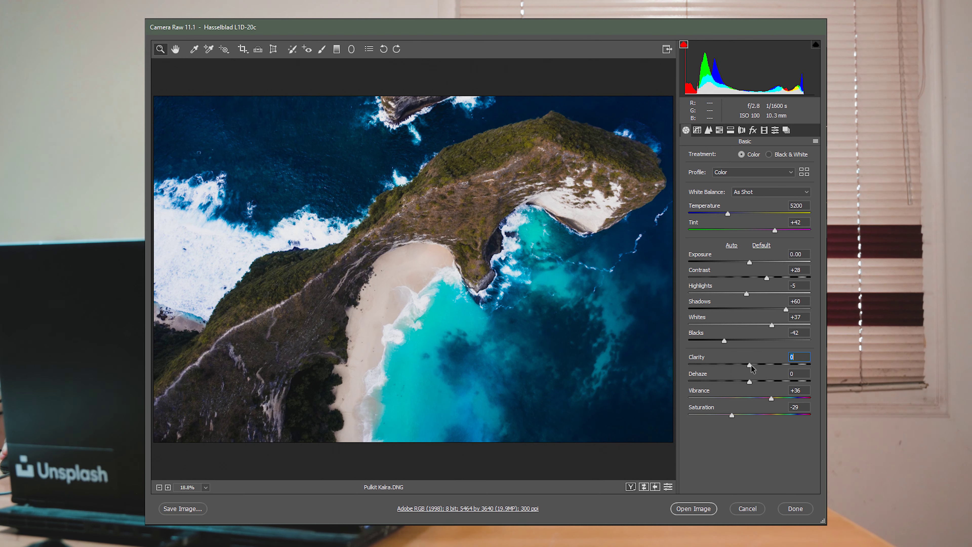
Set the aerial coast photo's Clarity to +24, raise the Blacks and warm the white balance Temperature.
drag(753, 365, 785, 364)
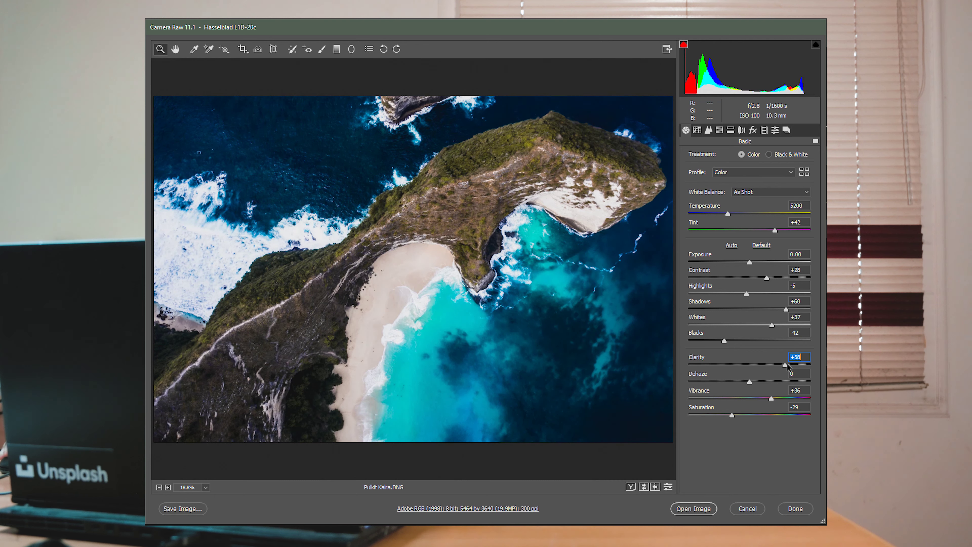
drag(786, 365, 764, 363)
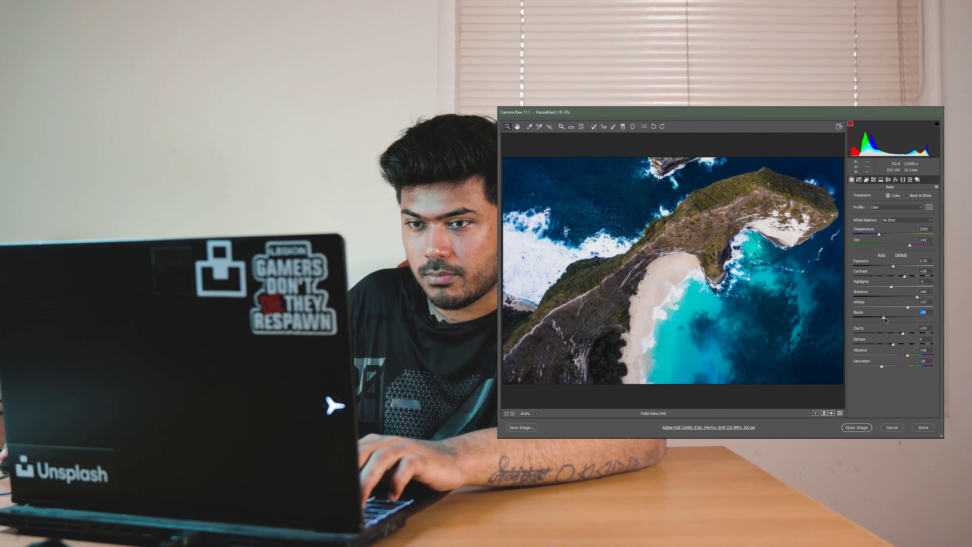
drag(884, 318, 886, 318)
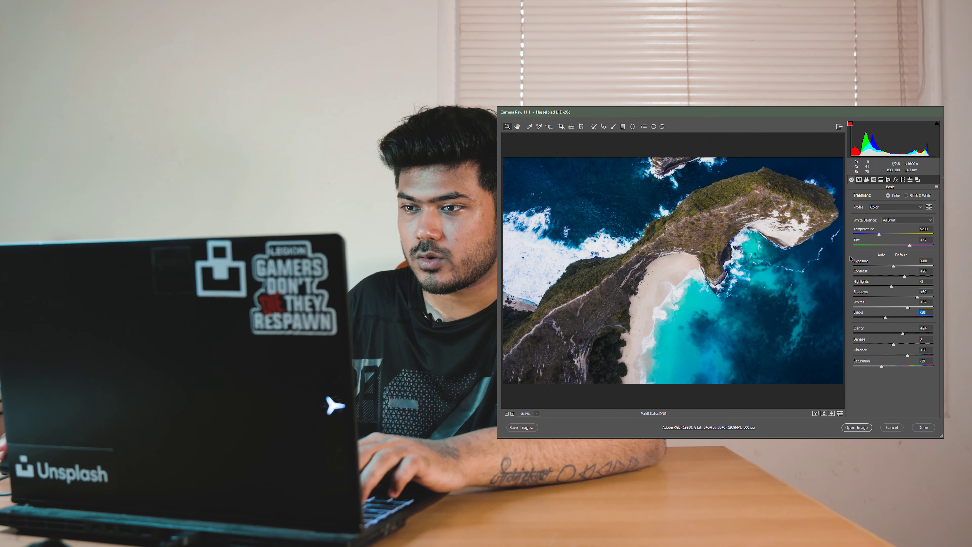
click(885, 234)
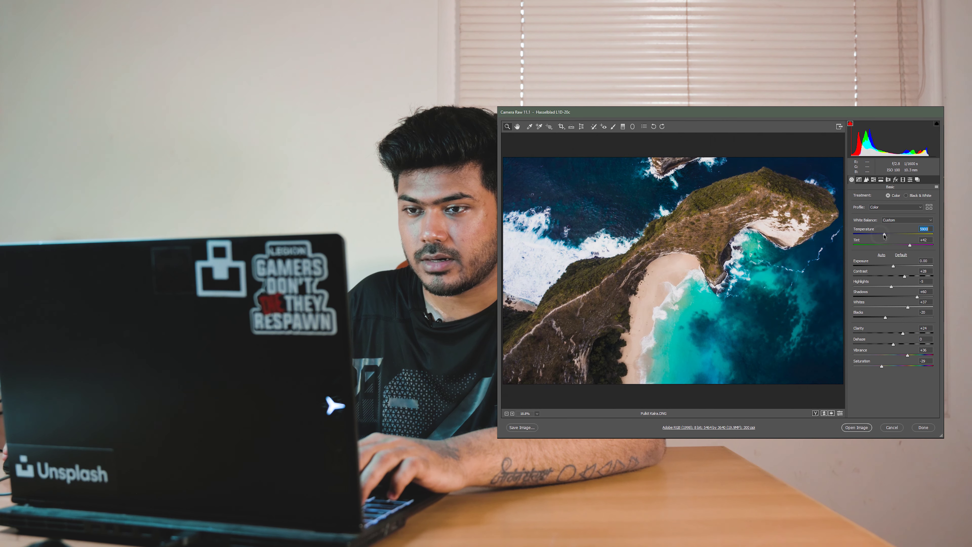
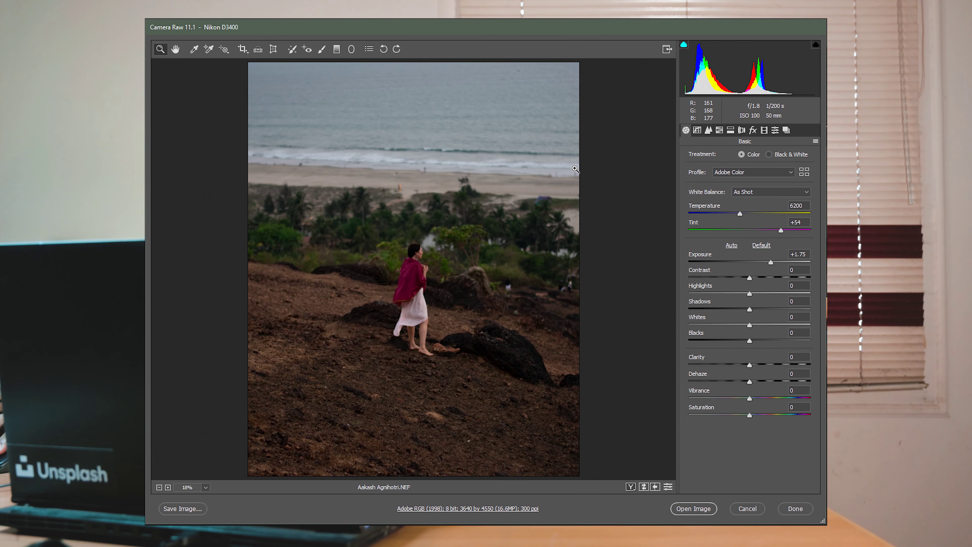
Set the beach photo's Temperature to 5750, Tint to +34, Highlights to -56 and Whites to -46.
click(740, 214)
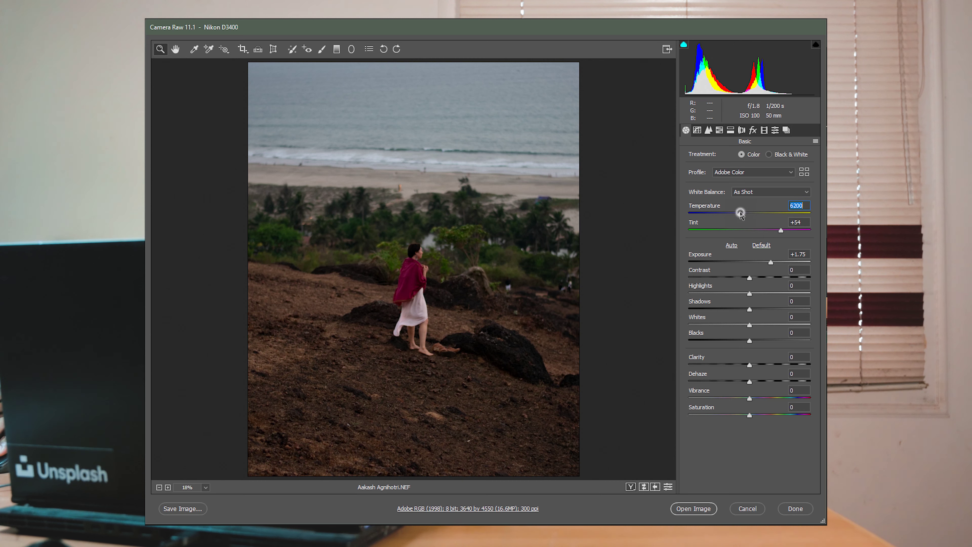
drag(739, 214, 770, 231)
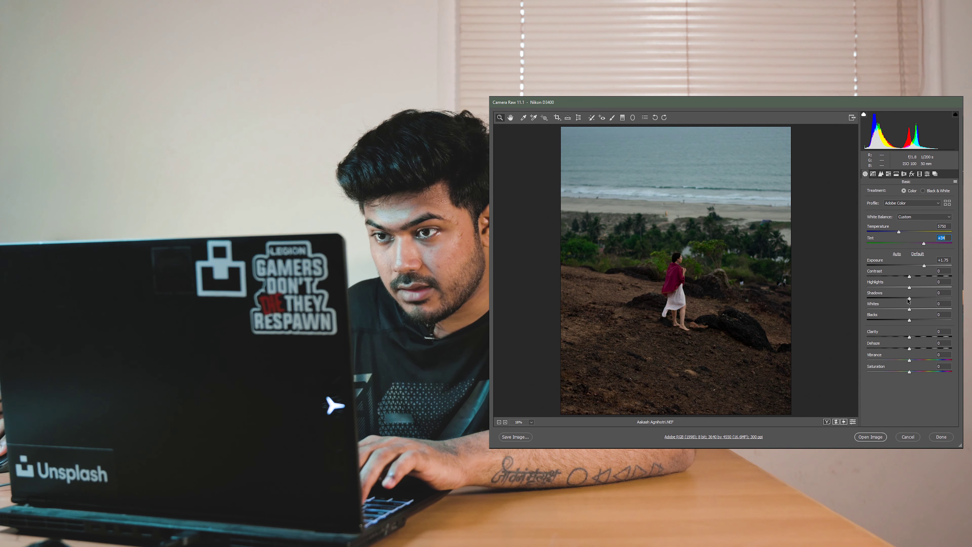
drag(749, 293, 741, 295)
drag(902, 287, 885, 288)
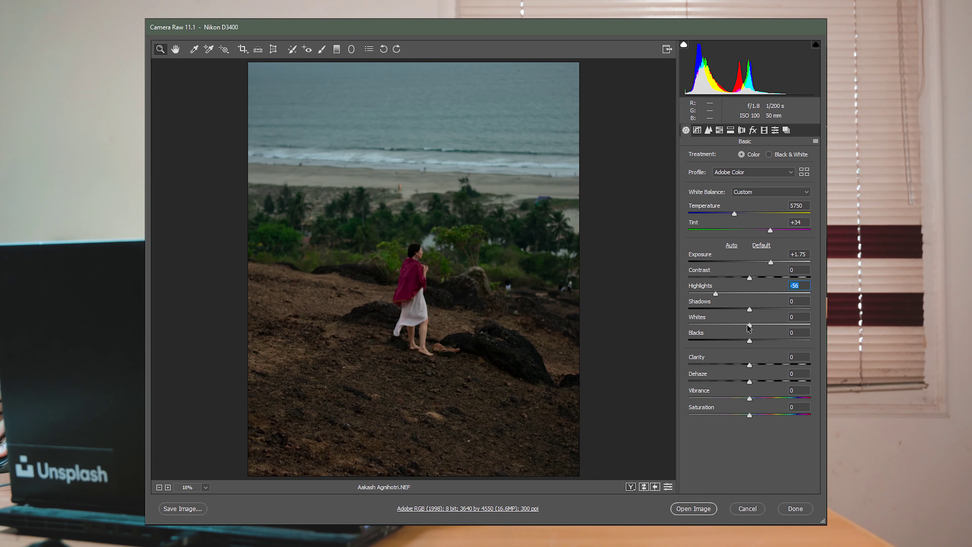
drag(907, 311, 889, 314)
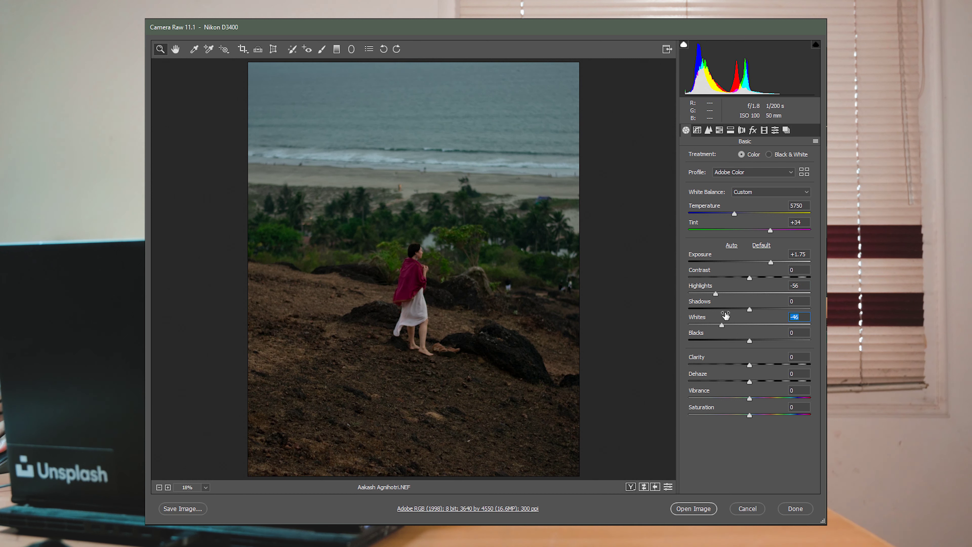
Set the beach photo's hue values to Yellows -45, Greens -47 and Aquas -27.
click(719, 129)
click(701, 157)
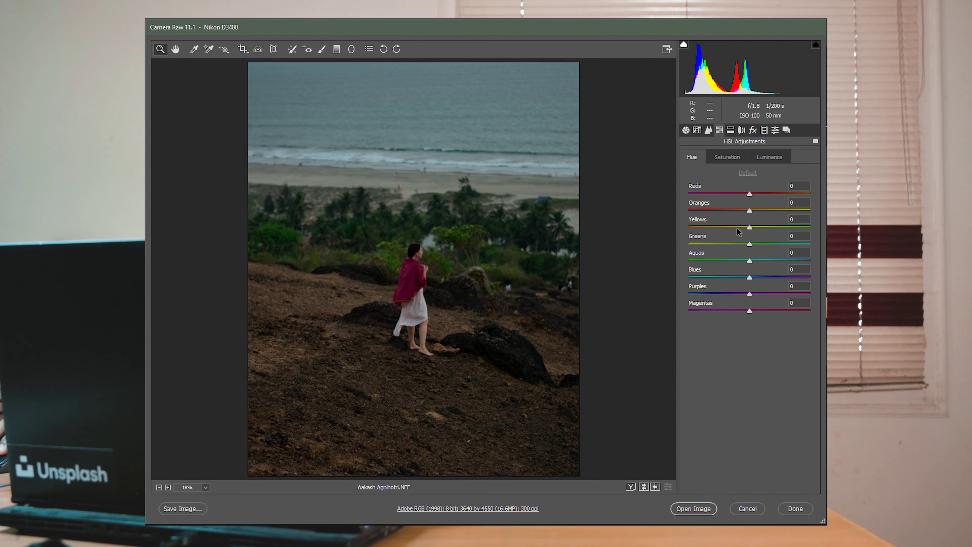
drag(748, 245, 733, 261)
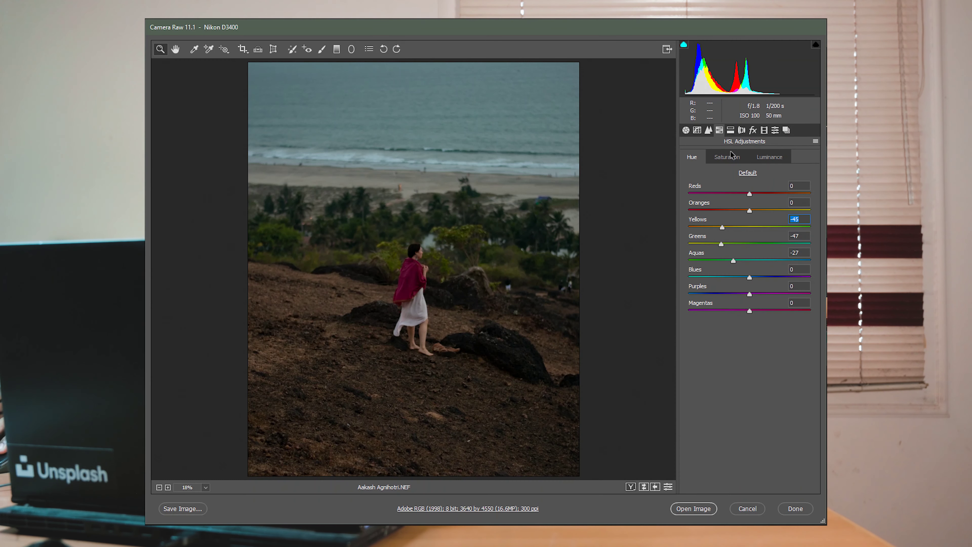
Set the beach photo's saturation to Yellows -41 and Greens -45, and adjust the Magentas.
click(731, 154)
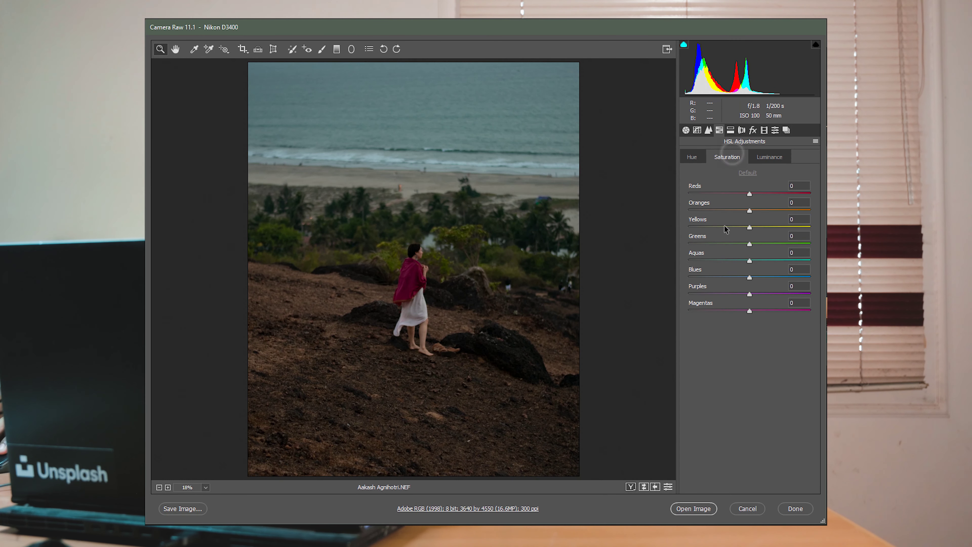
drag(733, 225, 723, 225)
click(722, 244)
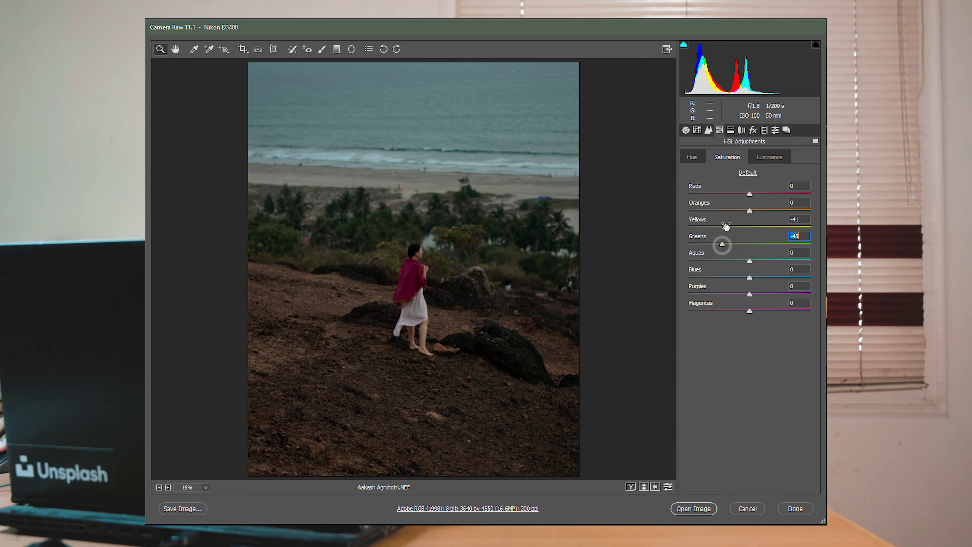
click(776, 158)
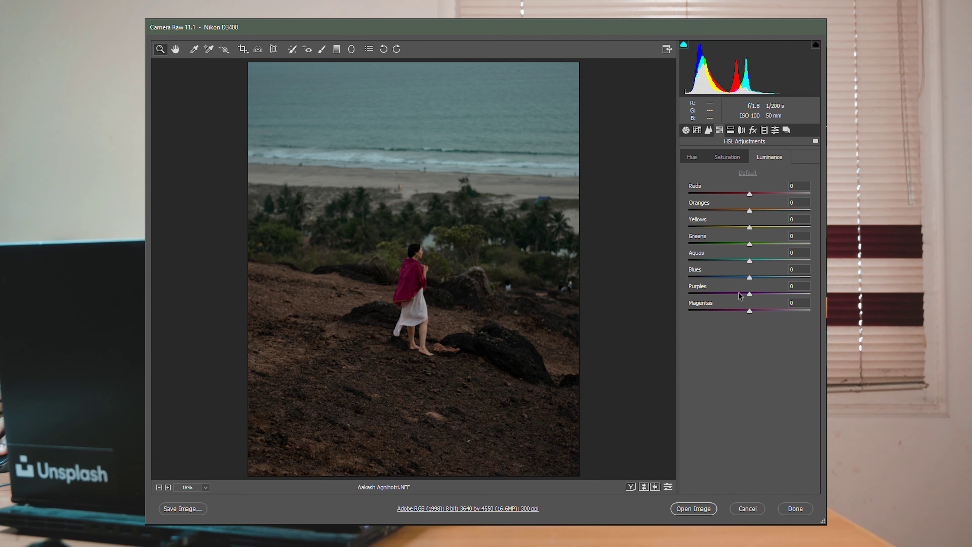
drag(749, 310, 779, 294)
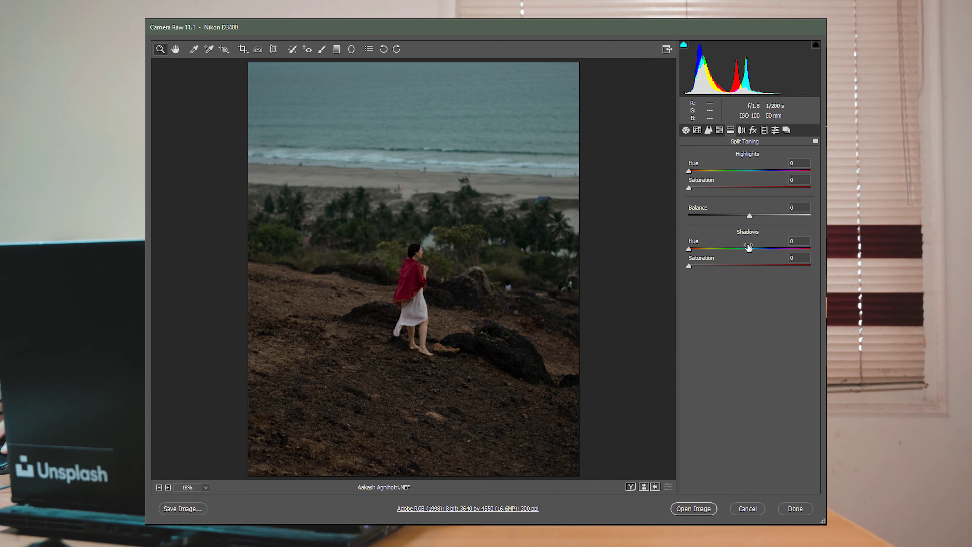
Split-tone the beach photo with Shadows at hue 83, saturation 11 and Highlights at hue 125, saturation 10.
drag(689, 249, 703, 267)
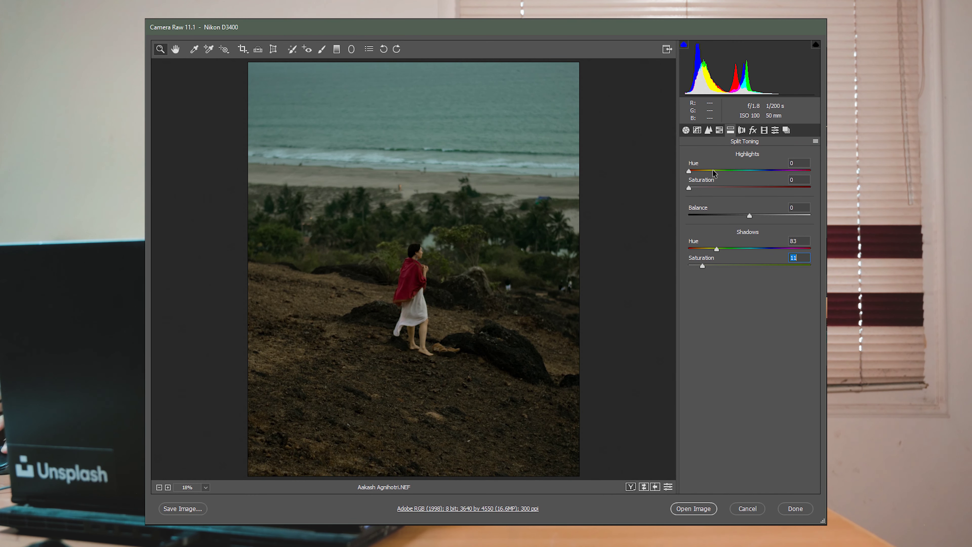
drag(743, 174, 754, 172)
drag(688, 188, 725, 187)
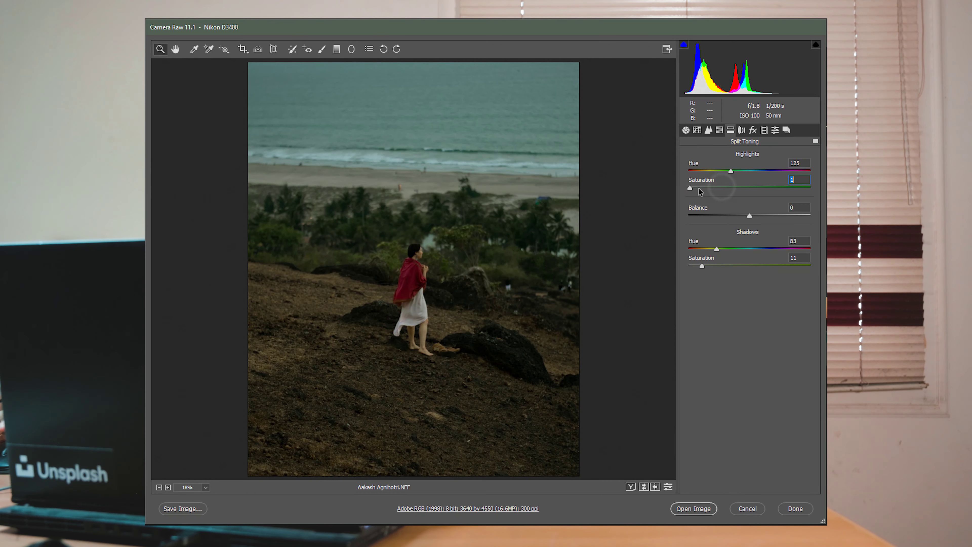
drag(699, 187, 700, 188)
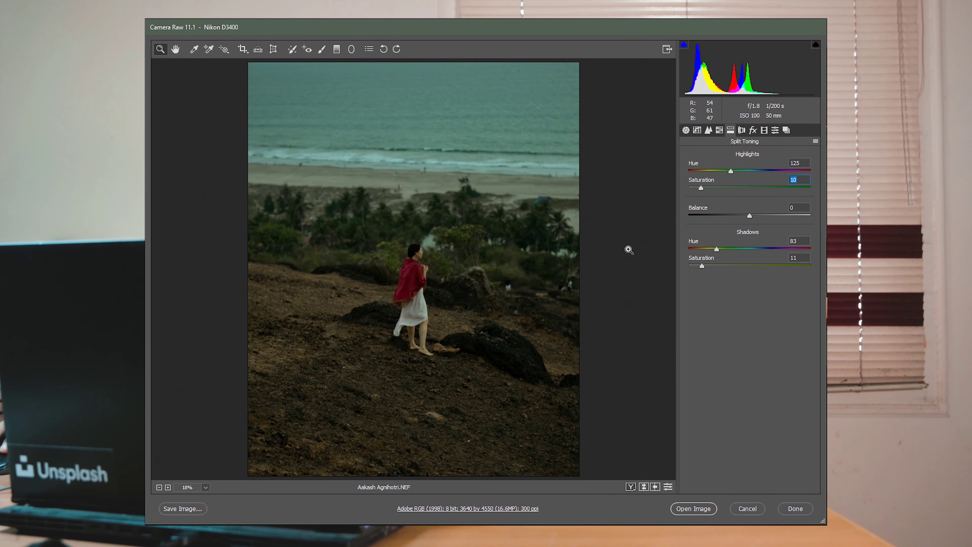
Sharpen the beach photo with Amount 108 and Masking 70, and set the Luminance noise reduction to 13.
click(708, 130)
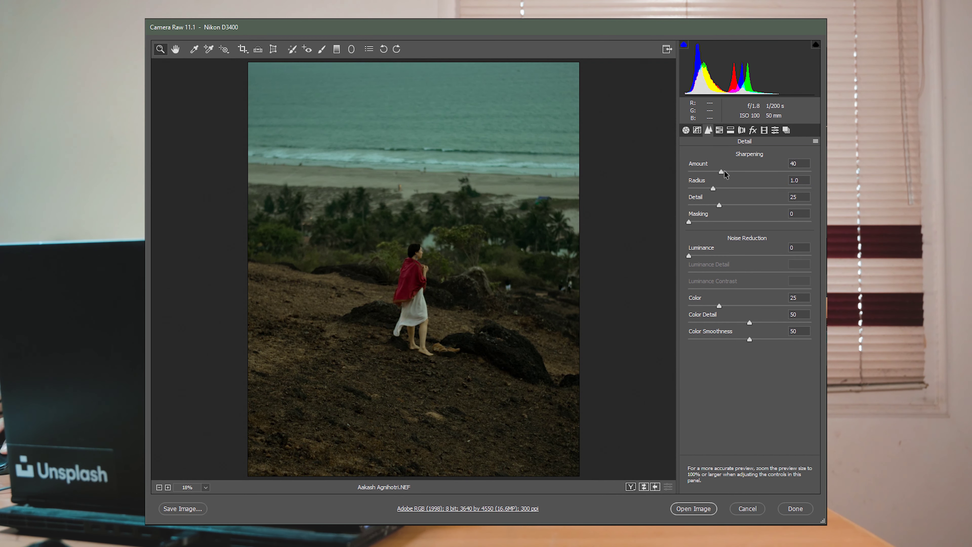
drag(741, 171, 776, 172)
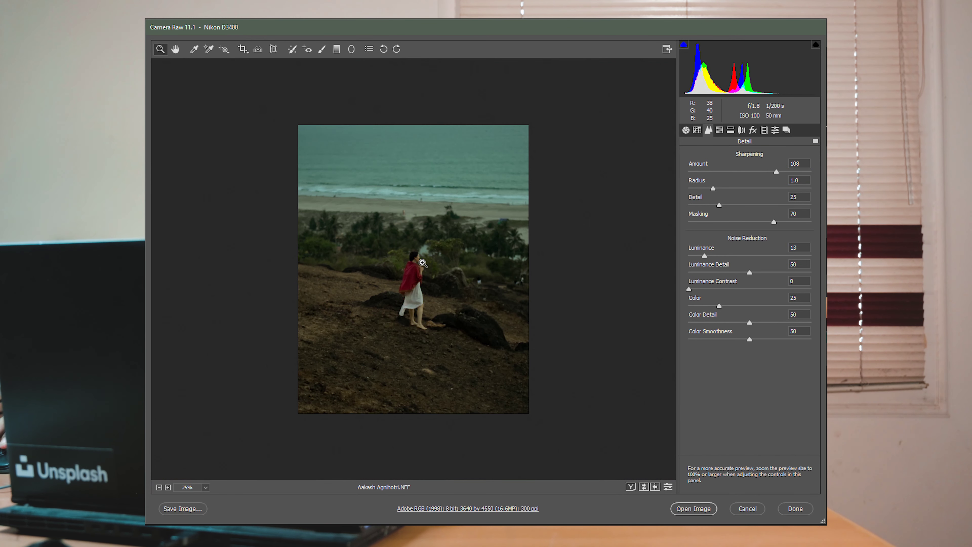
click(422, 263)
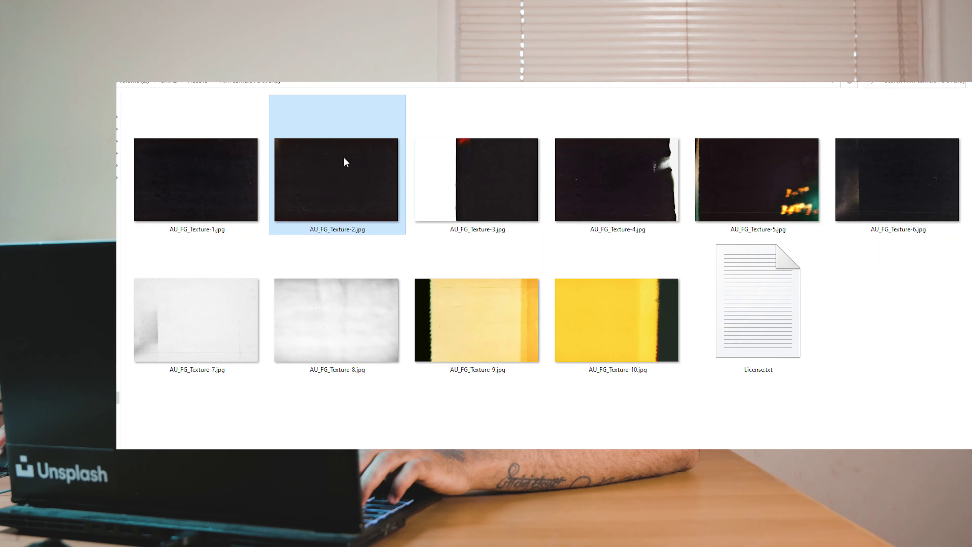
Place AU_FG_Texture-2.jpg over the beach photo in Photoshop, rotated 90° and scaled to 65.19% to cover the canvas.
double_click(338, 178)
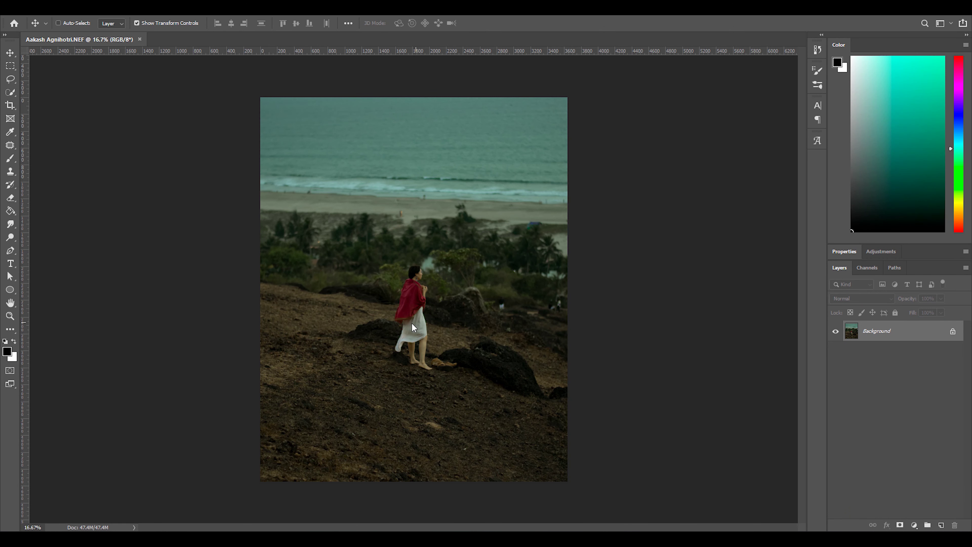
drag(562, 171, 475, 350)
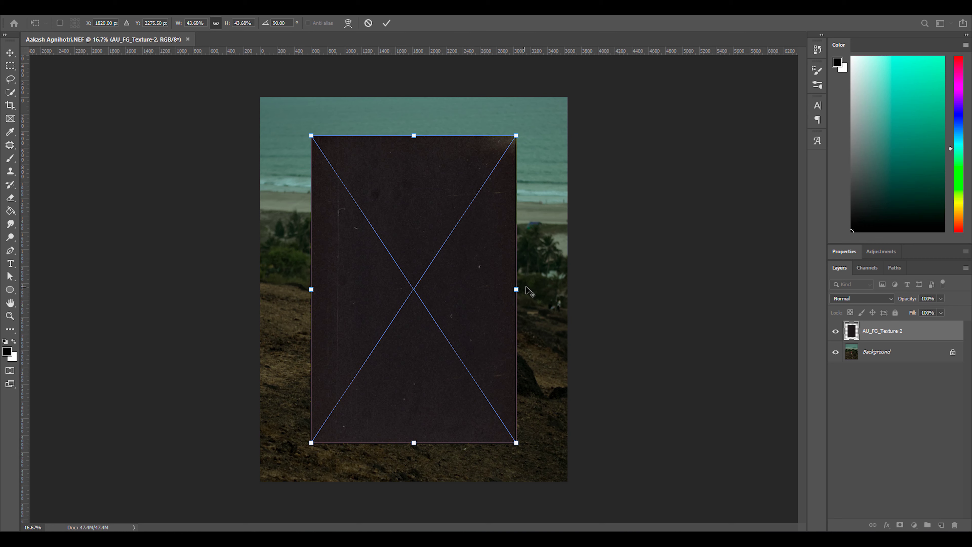
drag(515, 288, 566, 286)
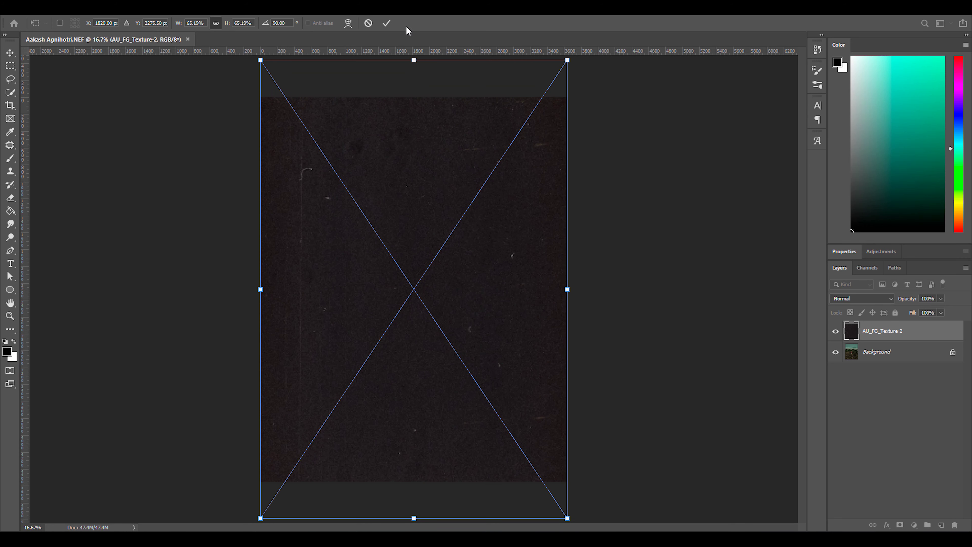
click(388, 24)
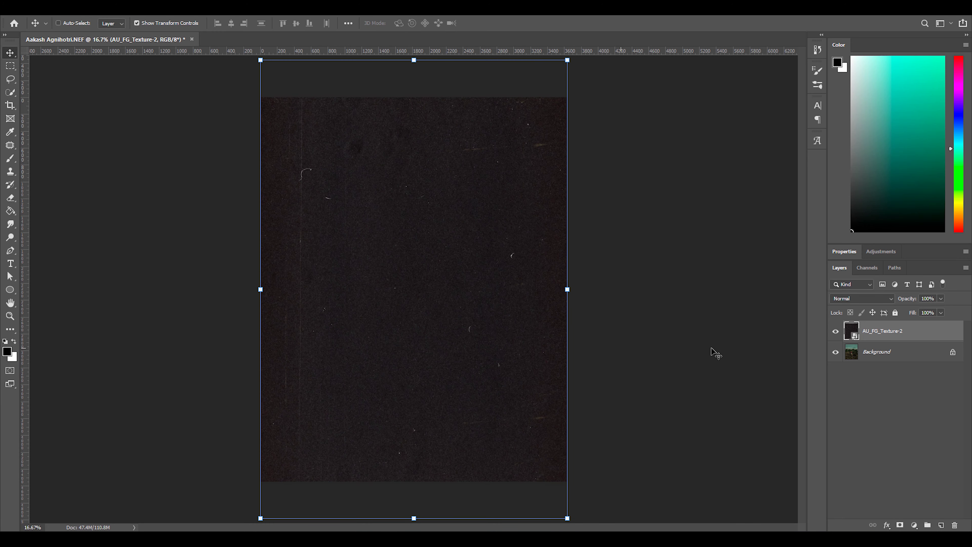
Rasterize the AU_FG_Texture-2 layer and set its blend mode to Hard Light.
right_click(936, 326)
click(881, 285)
click(864, 300)
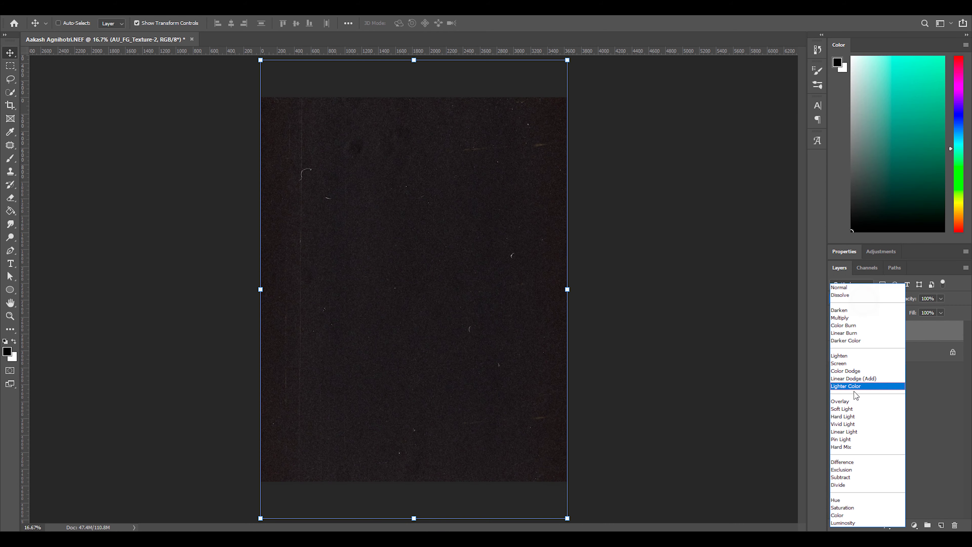
click(858, 419)
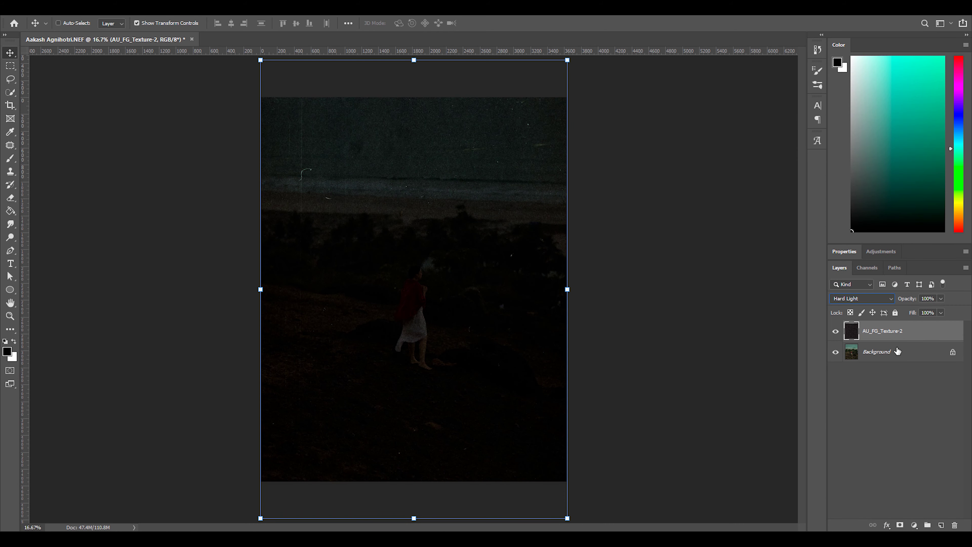
Apply Levels to the texture layer with the black output level raised to 121.
key(ctrl+l)
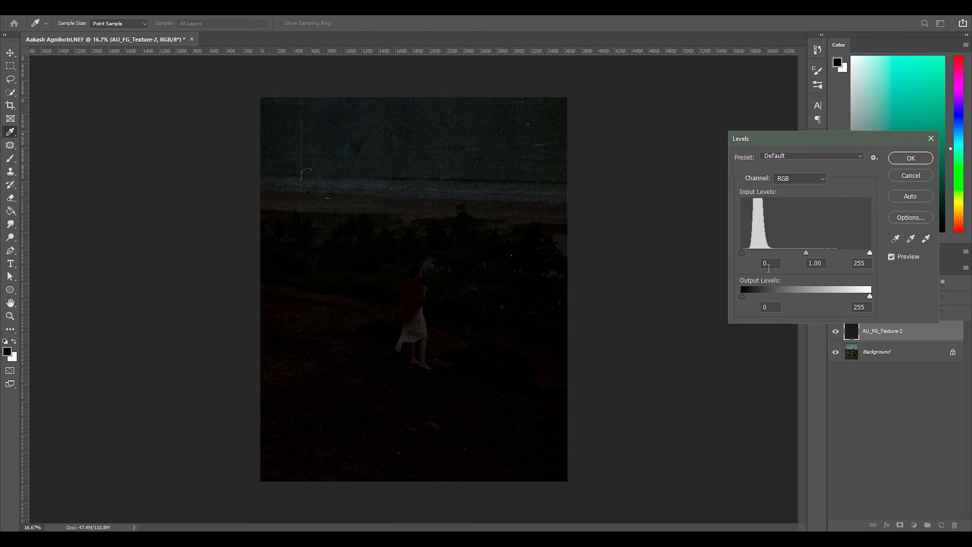
drag(741, 297, 798, 295)
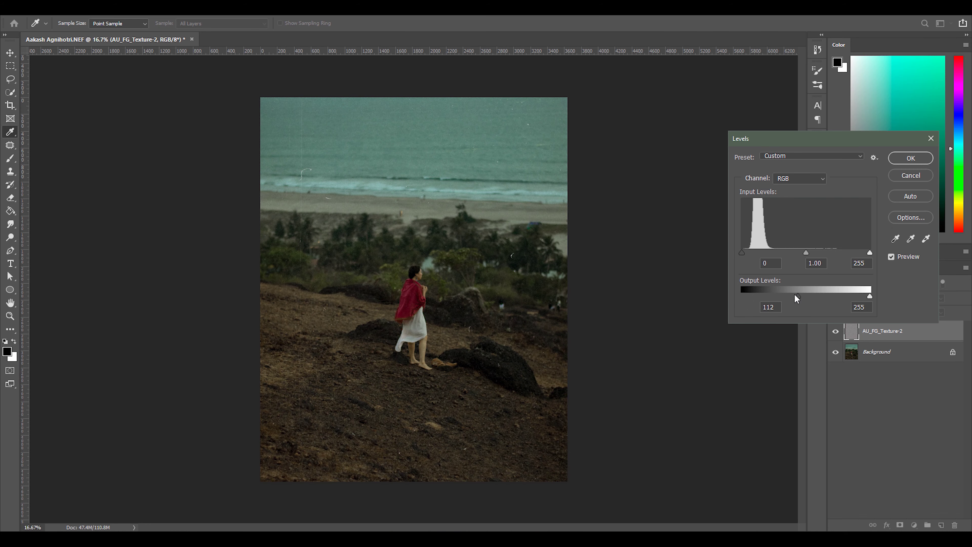
drag(800, 295, 803, 297)
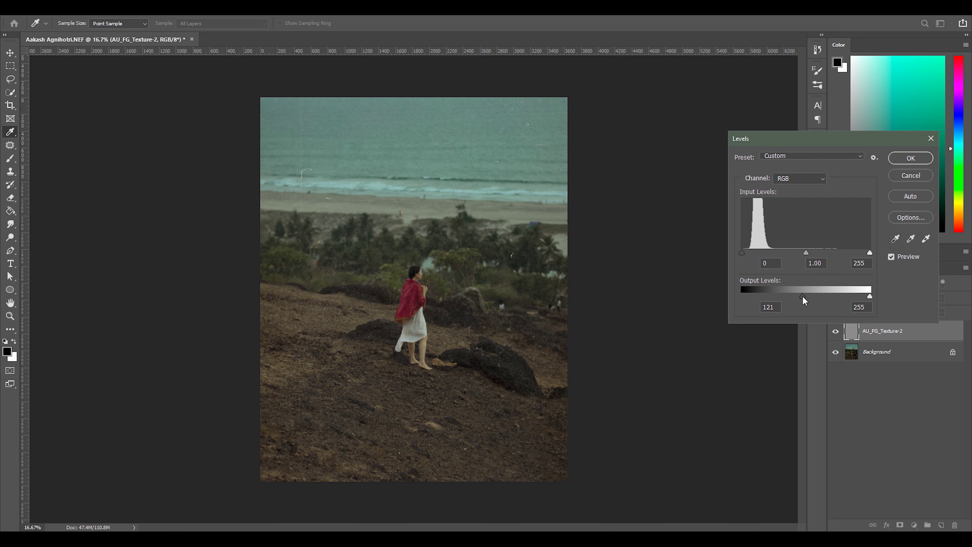
click(910, 158)
Merge the AU_FG_Texture-2 layer with the Background layer.
key(v)
shift+click(933, 345)
right_click(921, 331)
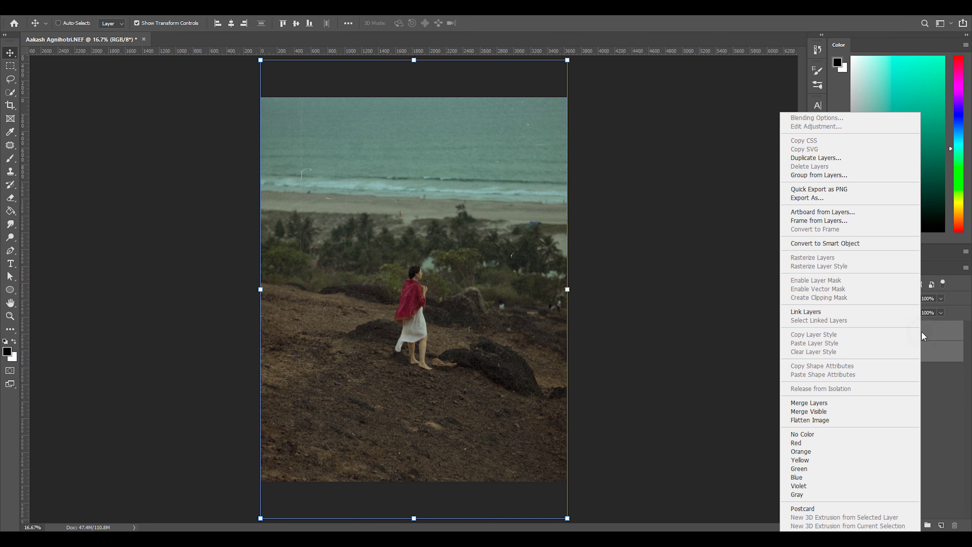
click(844, 403)
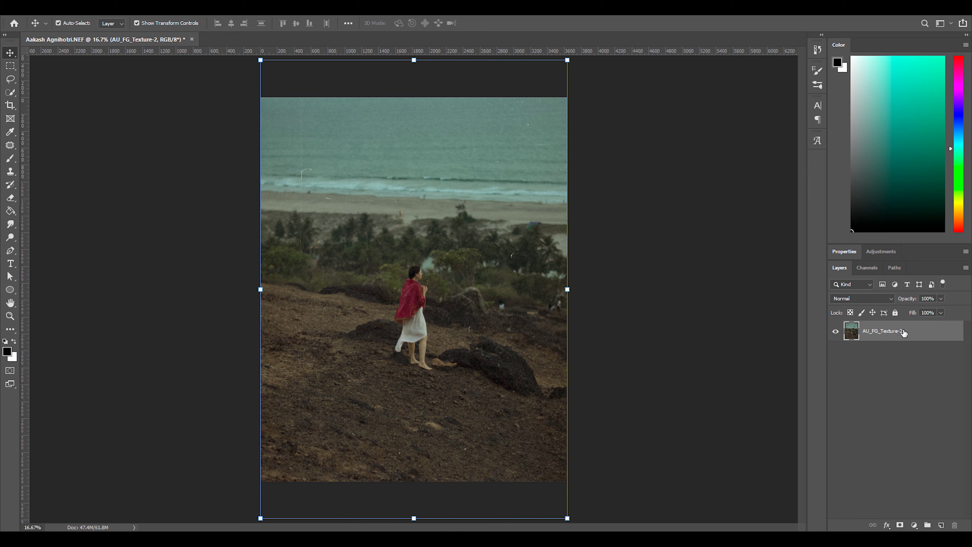
Apply a gentle S-shaped RGB Curves adjustment to the merged photo, lowering the shadows and slightly raising the highlights.
key(ctrl+m)
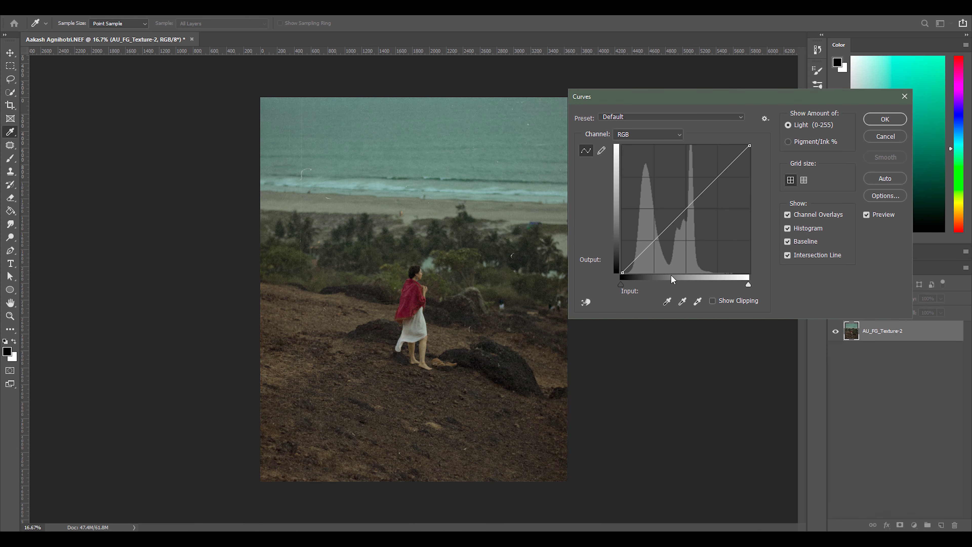
drag(650, 245, 653, 248)
click(702, 192)
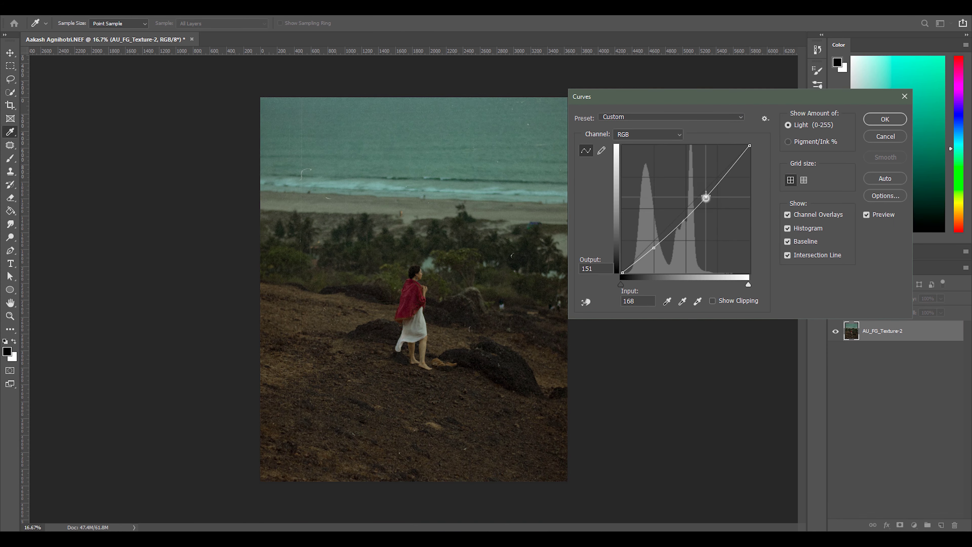
drag(701, 193, 699, 191)
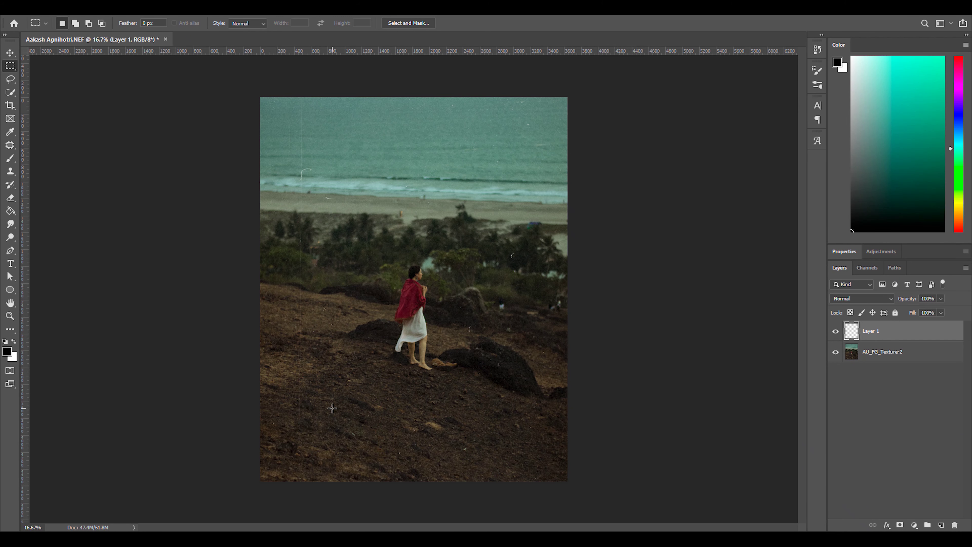
Make a small square selection over the lower ground area on Layer 1 and fill it with white.
drag(350, 419, 379, 432)
key(ctrl+d)
click(10, 210)
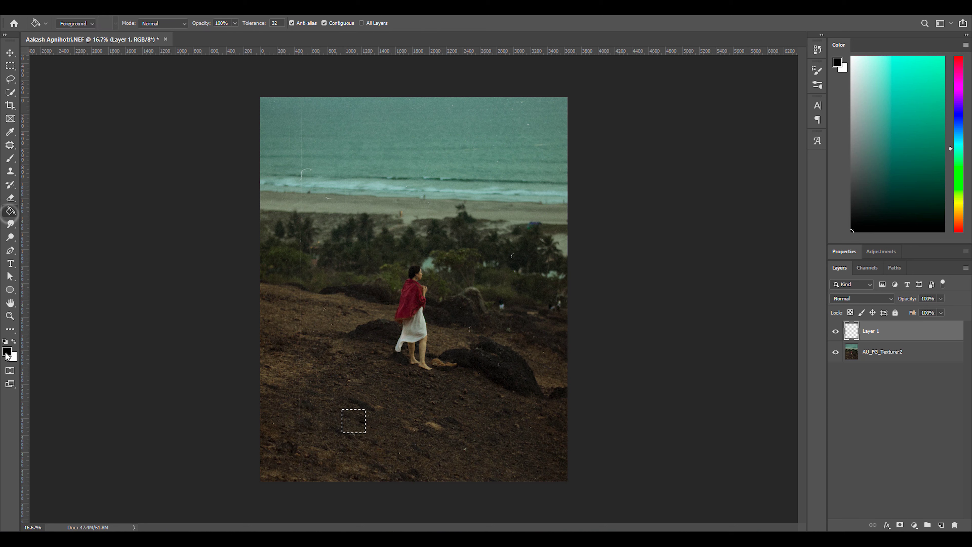
click(13, 341)
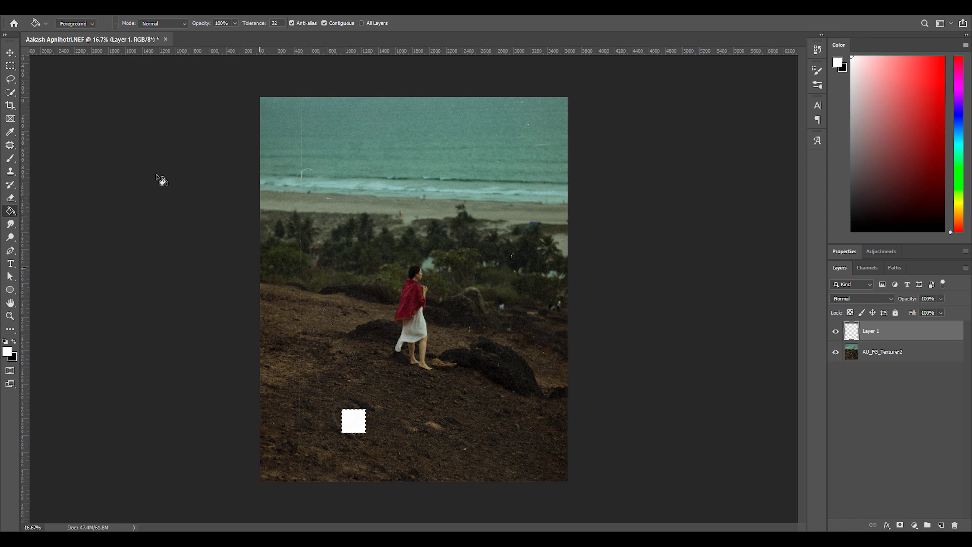
Duplicate the white square three times to form an evenly spaced horizontal row of four below the woman.
click(10, 52)
drag(351, 423, 352, 423)
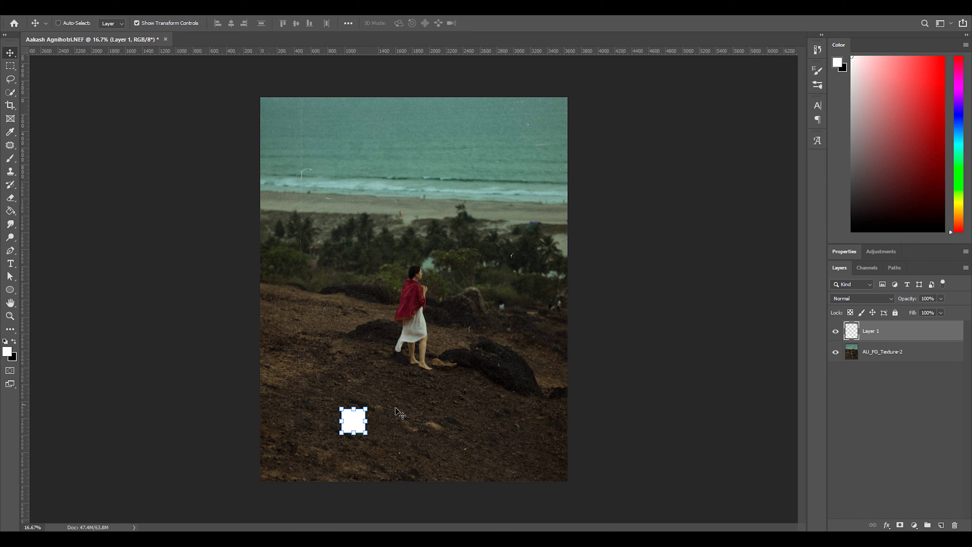
scroll(408, 419, up, 2)
scroll(405, 405, down, 1)
drag(334, 387, 485, 387)
drag(481, 388, 432, 387)
Merge Layer 1 and its three copies into a single layer of squares.
shift+click(909, 394)
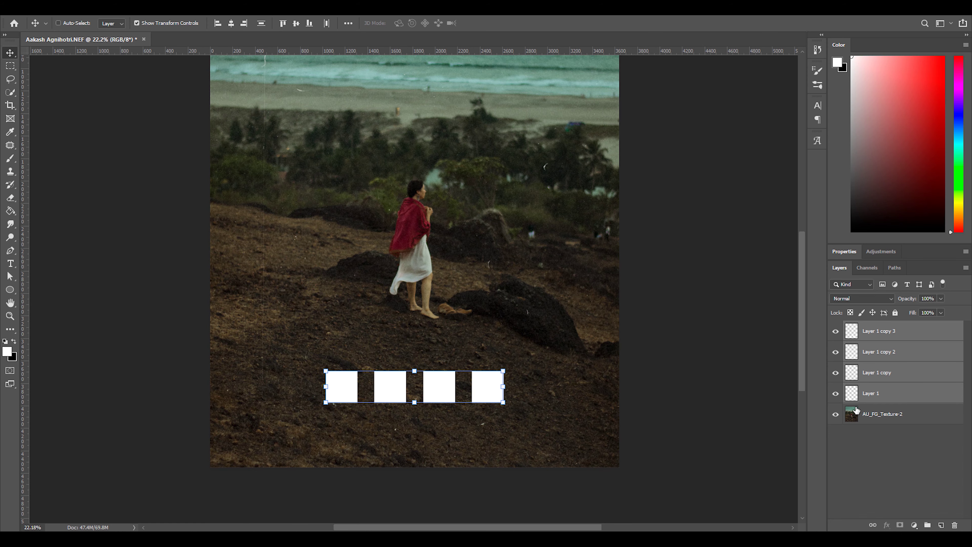
right_click(857, 398)
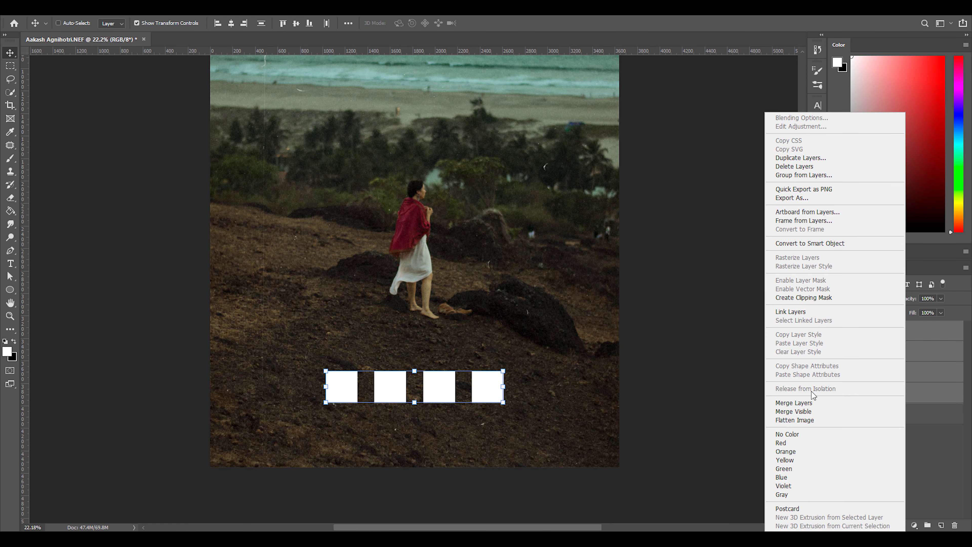
click(842, 403)
Switch to the Paint Bucket tool for colouring the merged squares.
click(9, 210)
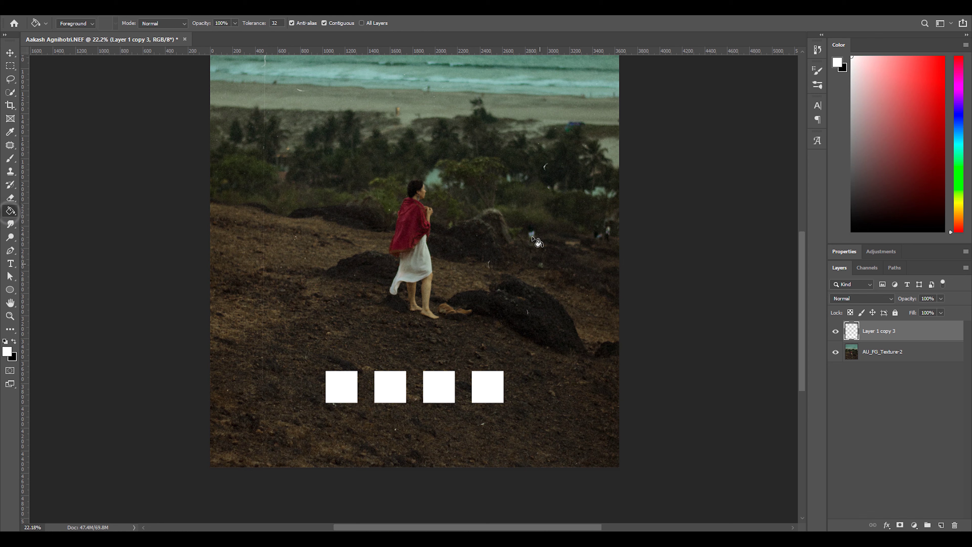
scroll(298, 186, up, 5)
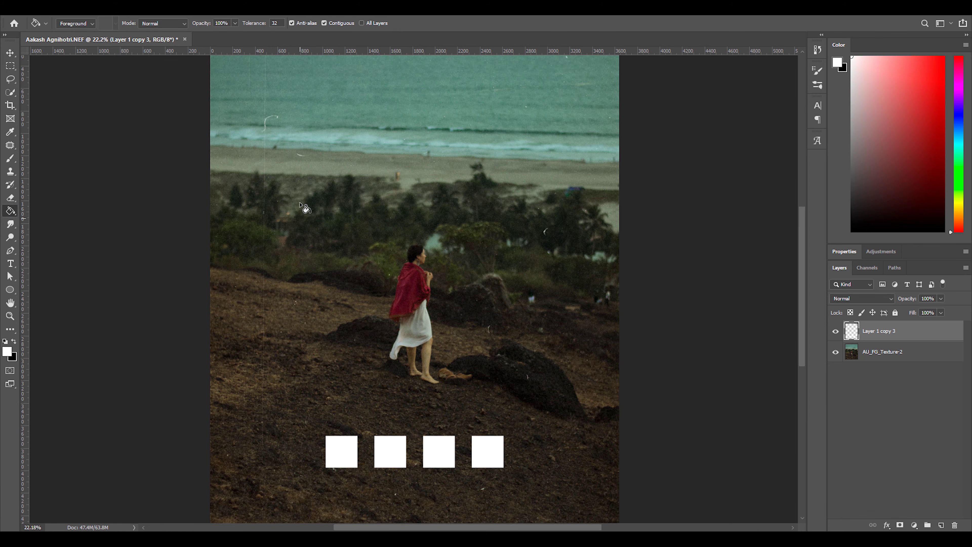